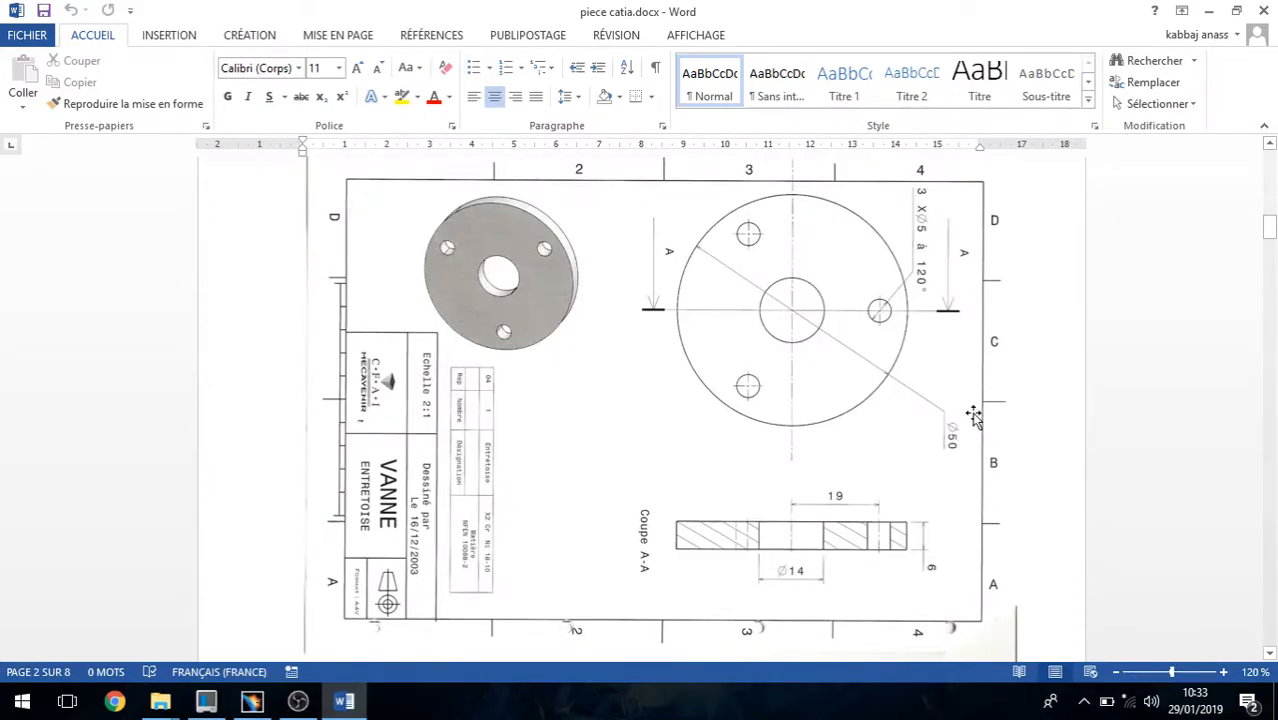
# Switch to CATIA and, in a new sketch on plane zx, draw a circle about 110 mm in diameter centred on the origin.
pyautogui.click(1209, 10)
pyautogui.click(733, 204)
pyautogui.click(1261, 311)
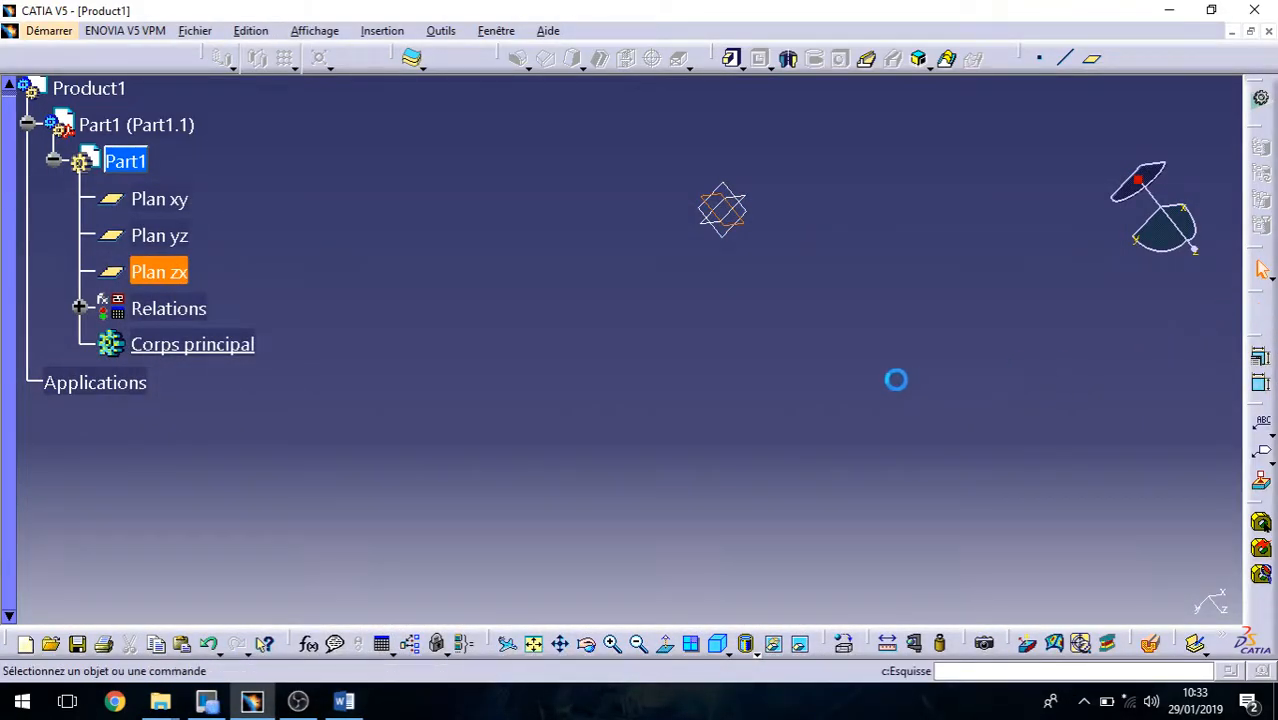
pyautogui.moveTo(393, 551)
pyautogui.mouseDown(button='middle')
pyautogui.moveTo(637, 486)
pyautogui.moveTo(721, 407)
pyautogui.mouseUp(button='middle')
pyautogui.click(609, 95)
pyautogui.click(698, 351)
pyautogui.click(843, 239)
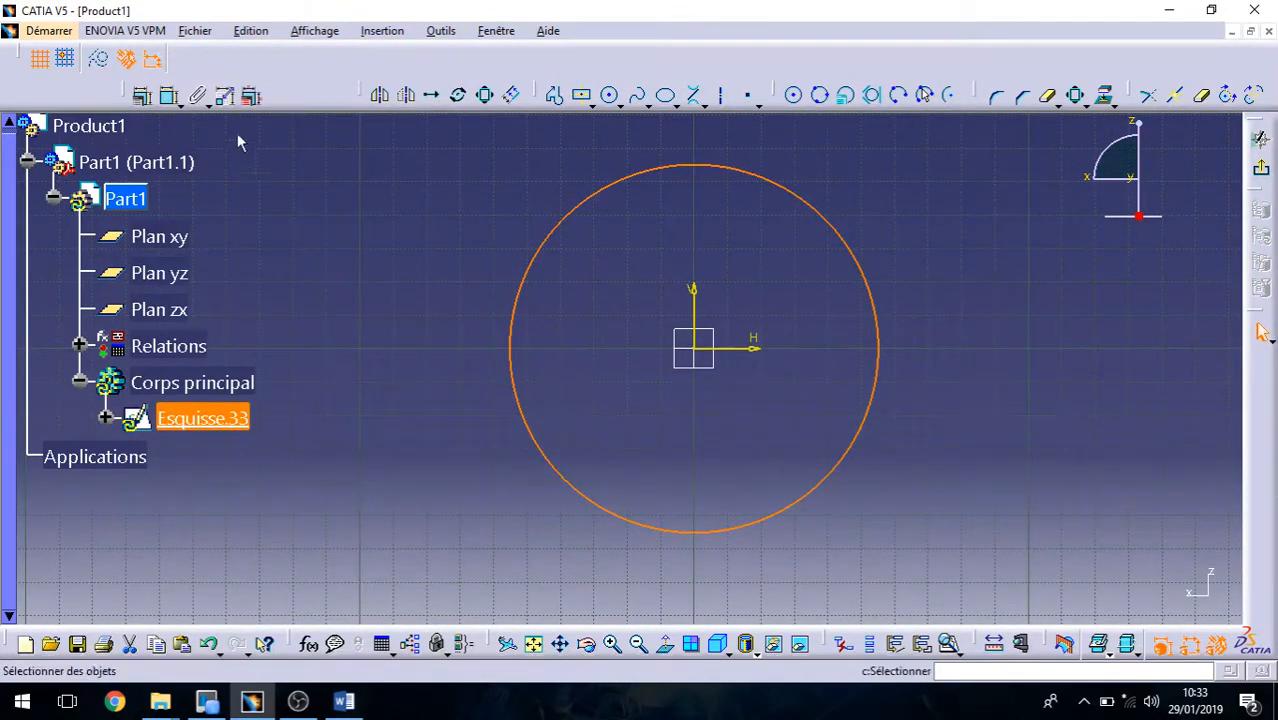
# Dimension the circle by its diameter and set it to 50 mm.
pyautogui.click(170, 95)
pyautogui.click(928, 194)
pyautogui.doubleClick(919, 191)
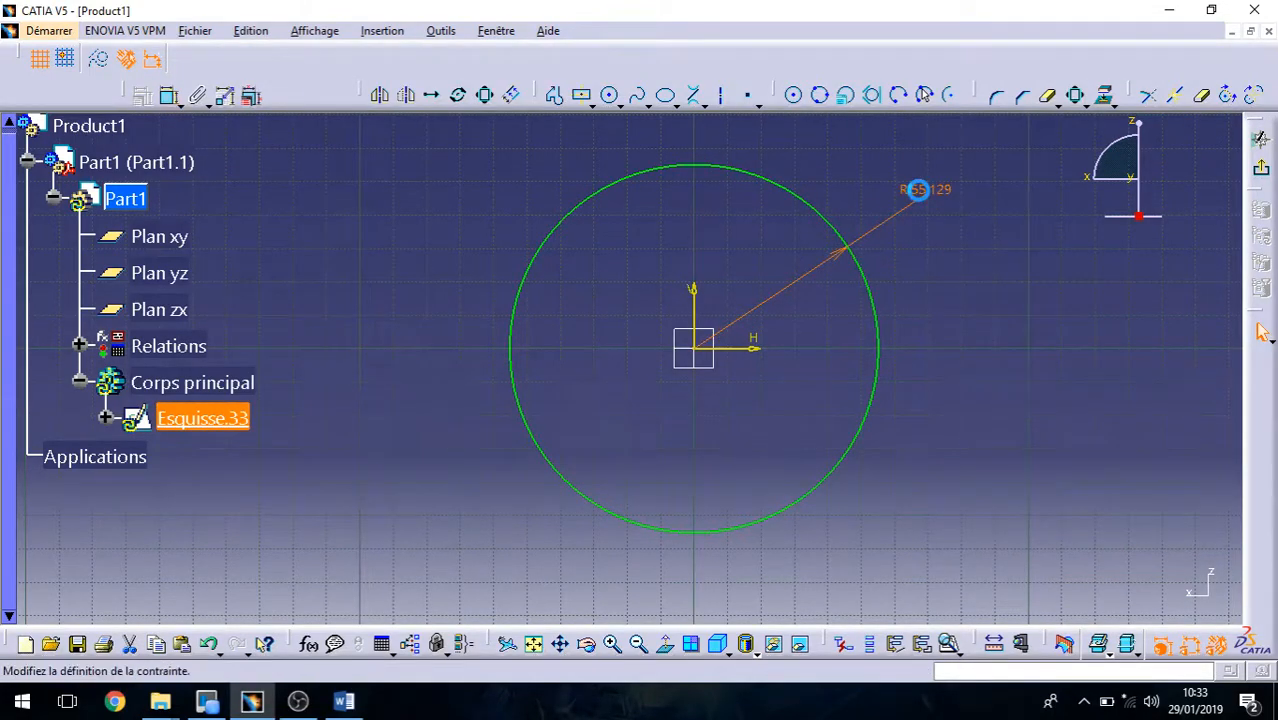
pyautogui.click(1068, 546)
pyautogui.click(1015, 576)
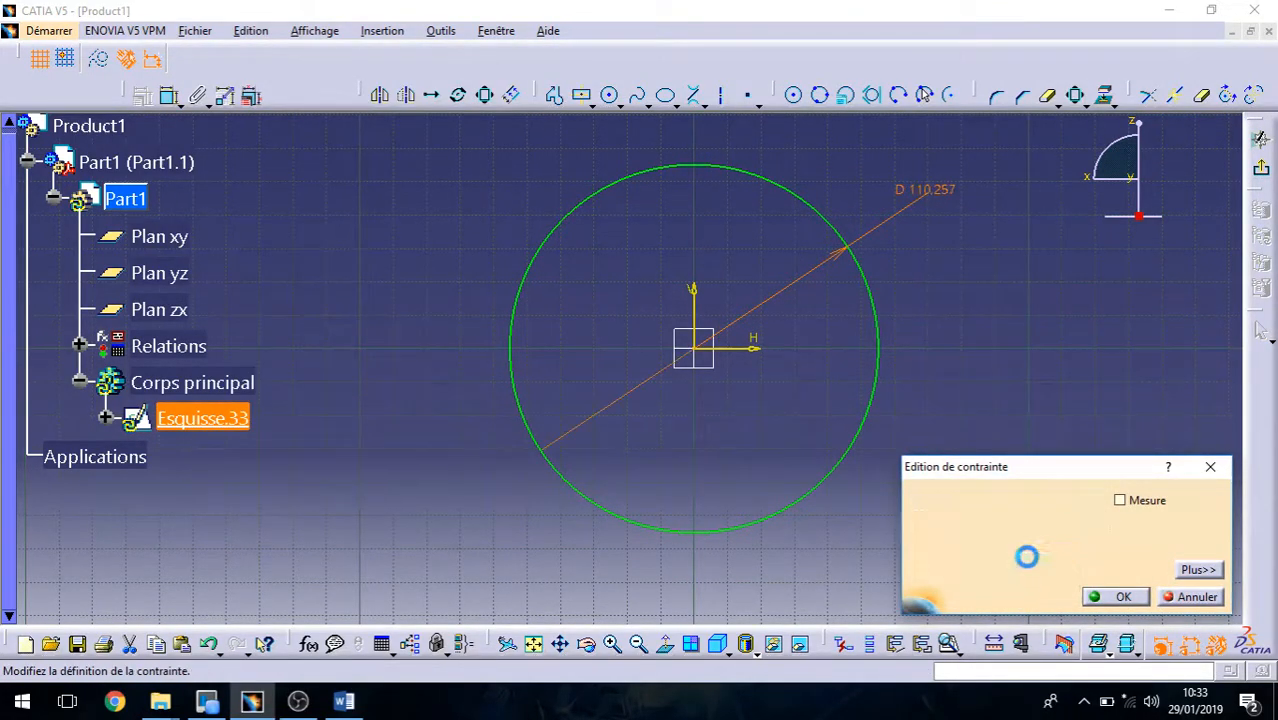
pyautogui.press('Return')
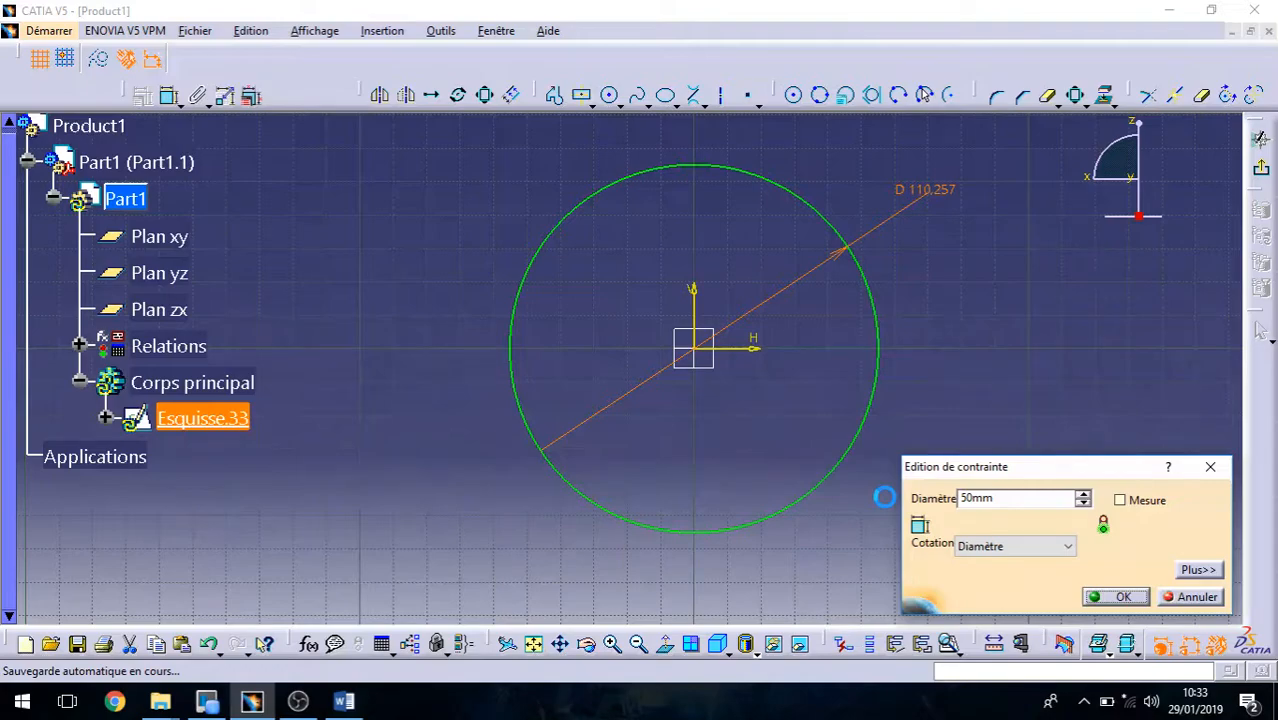
# Draw a smaller concentric circle at the origin and dimension its diameter to 14 mm.
pyautogui.moveTo(856, 493)
pyautogui.mouseDown(button='middle')
pyautogui.moveTo(842, 443)
pyautogui.moveTo(719, 460)
pyautogui.mouseUp(button='middle')
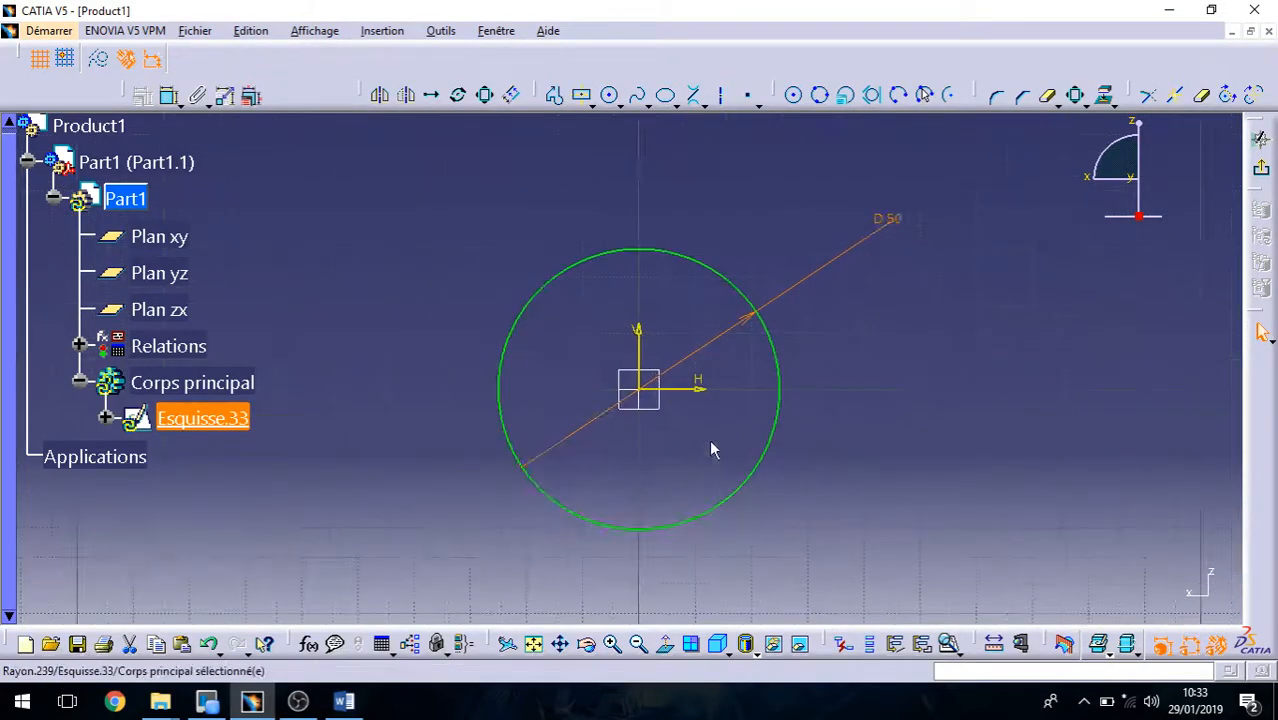
pyautogui.click(611, 96)
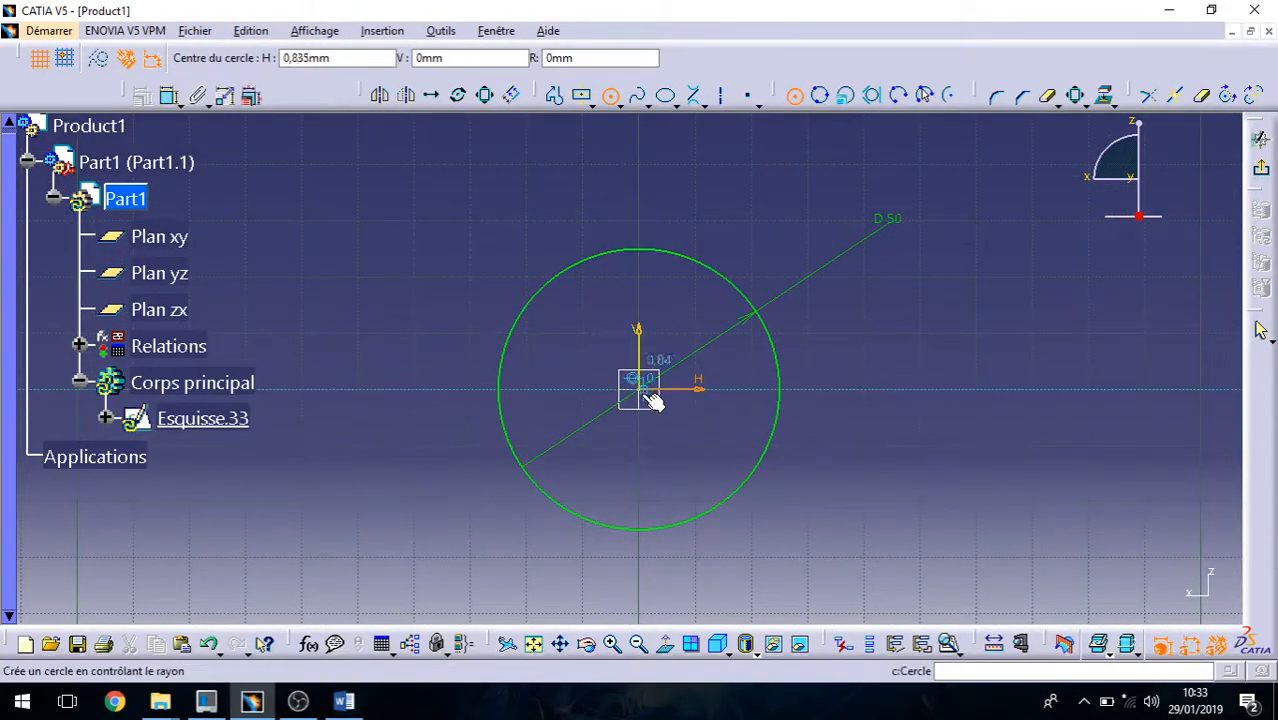
pyautogui.click(645, 390)
pyautogui.click(670, 360)
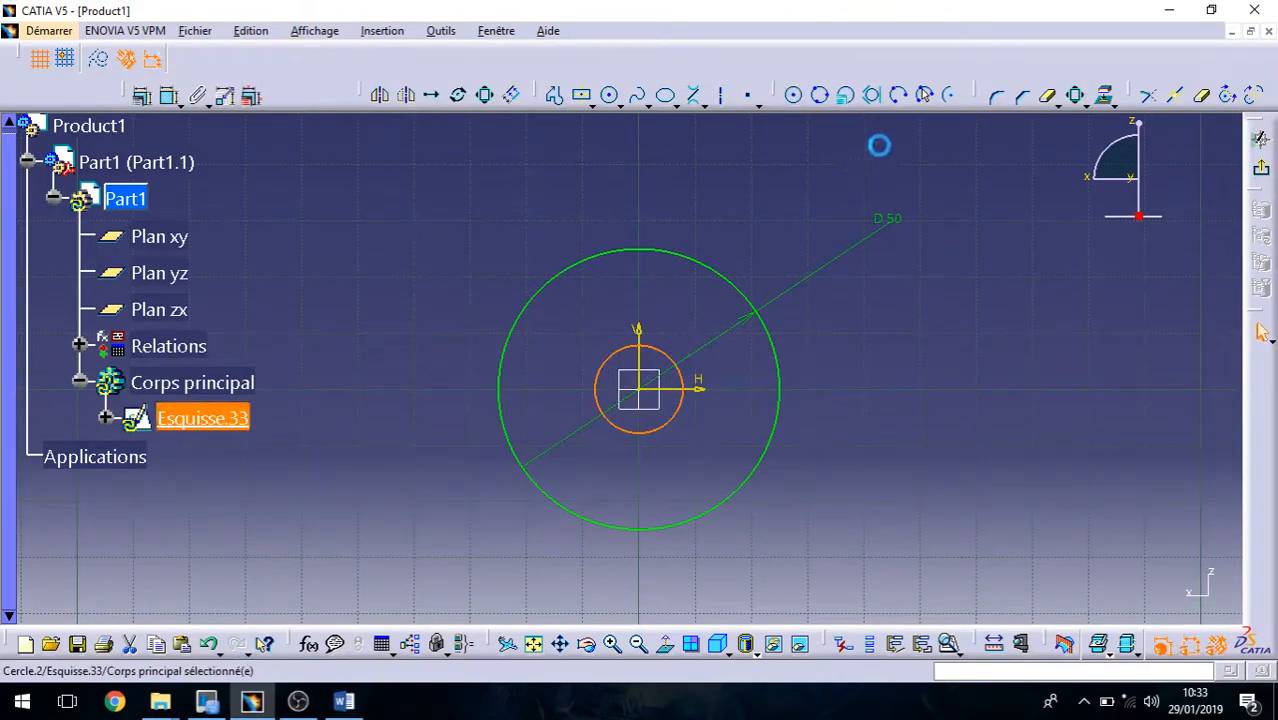
pyautogui.click(168, 95)
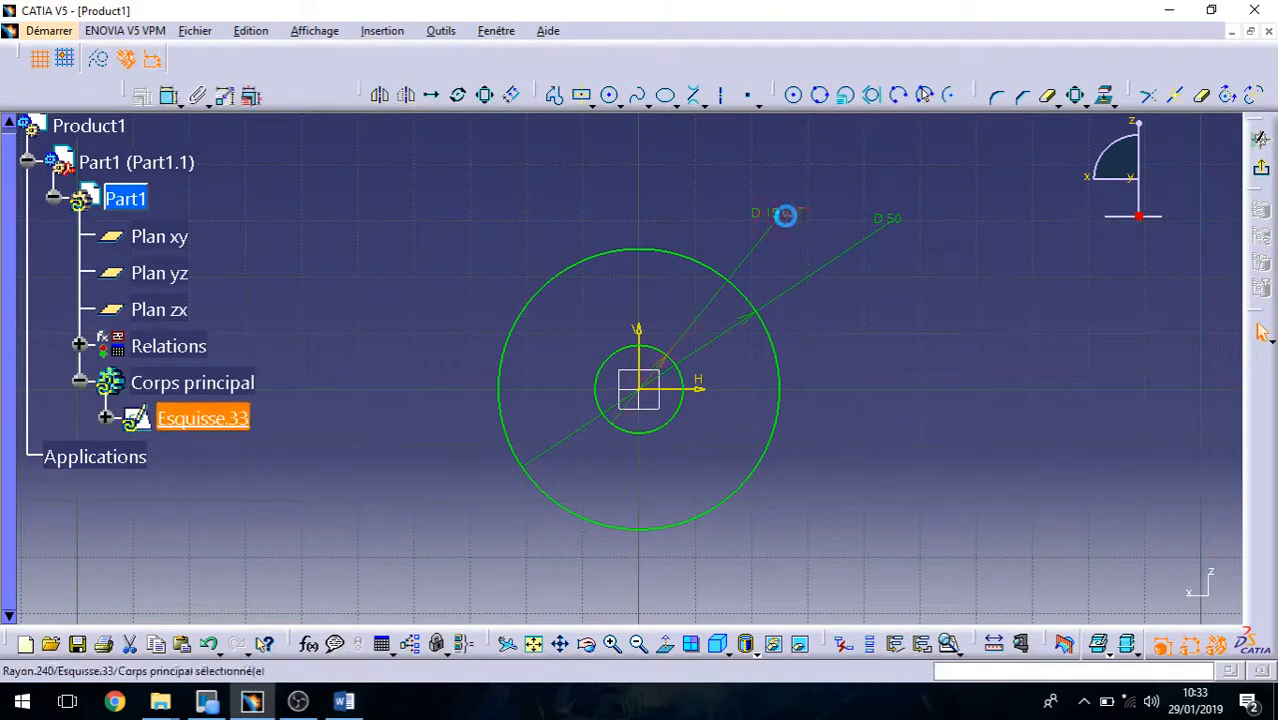
pyautogui.doubleClick(770, 212)
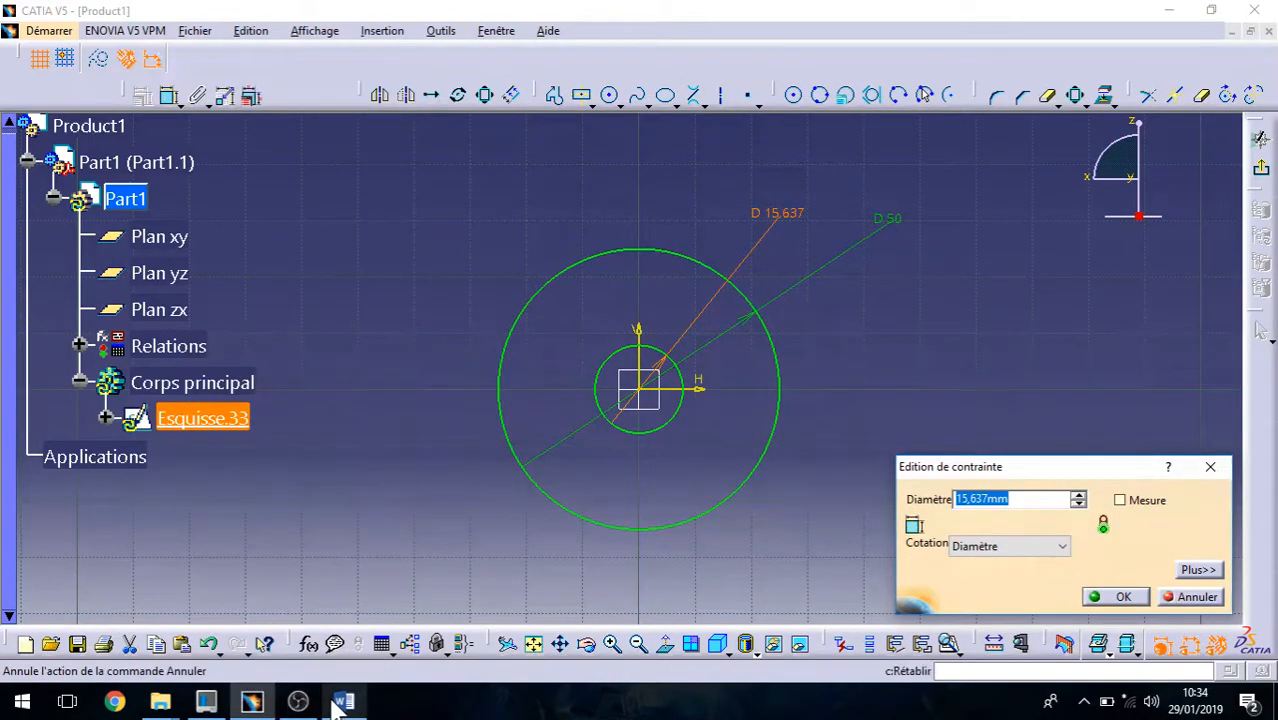
pyautogui.write('14')
pyautogui.press('Return')
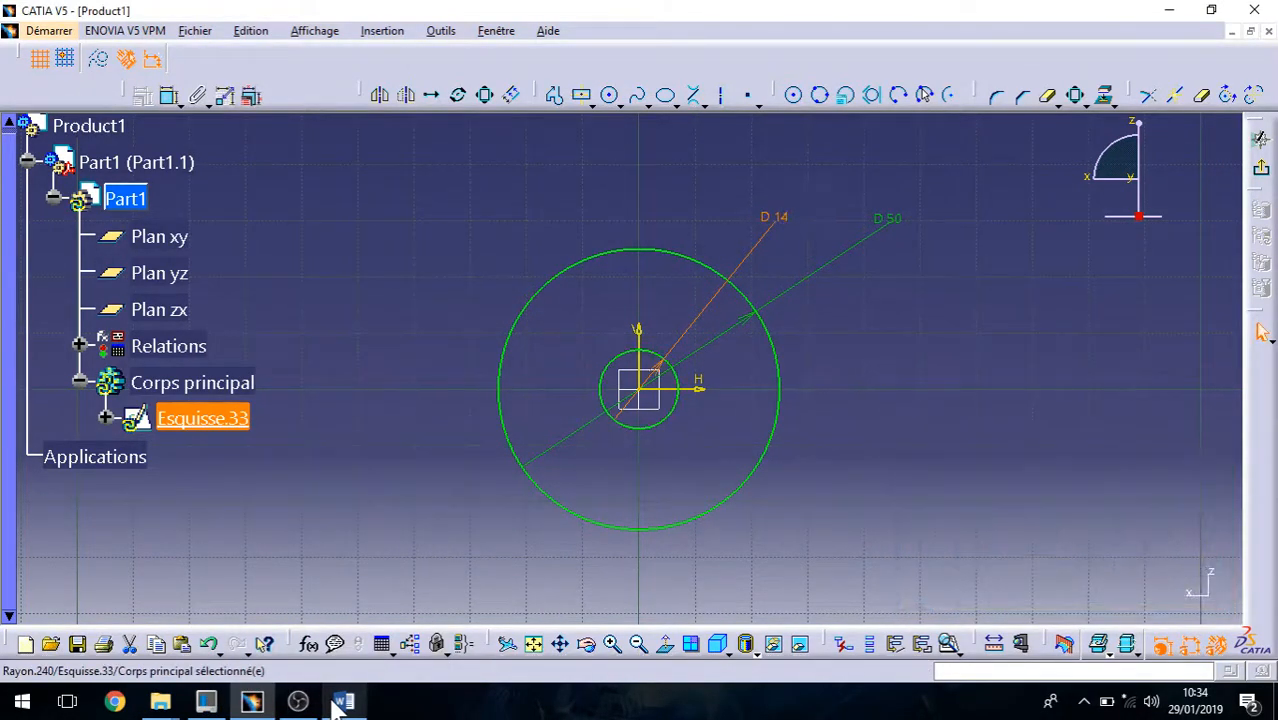
# Consult the part drawing in Word, return to CATIA and sketch a circle about 7 mm in diameter on the vertical axis above the centre circle.
pyautogui.click(344, 703)
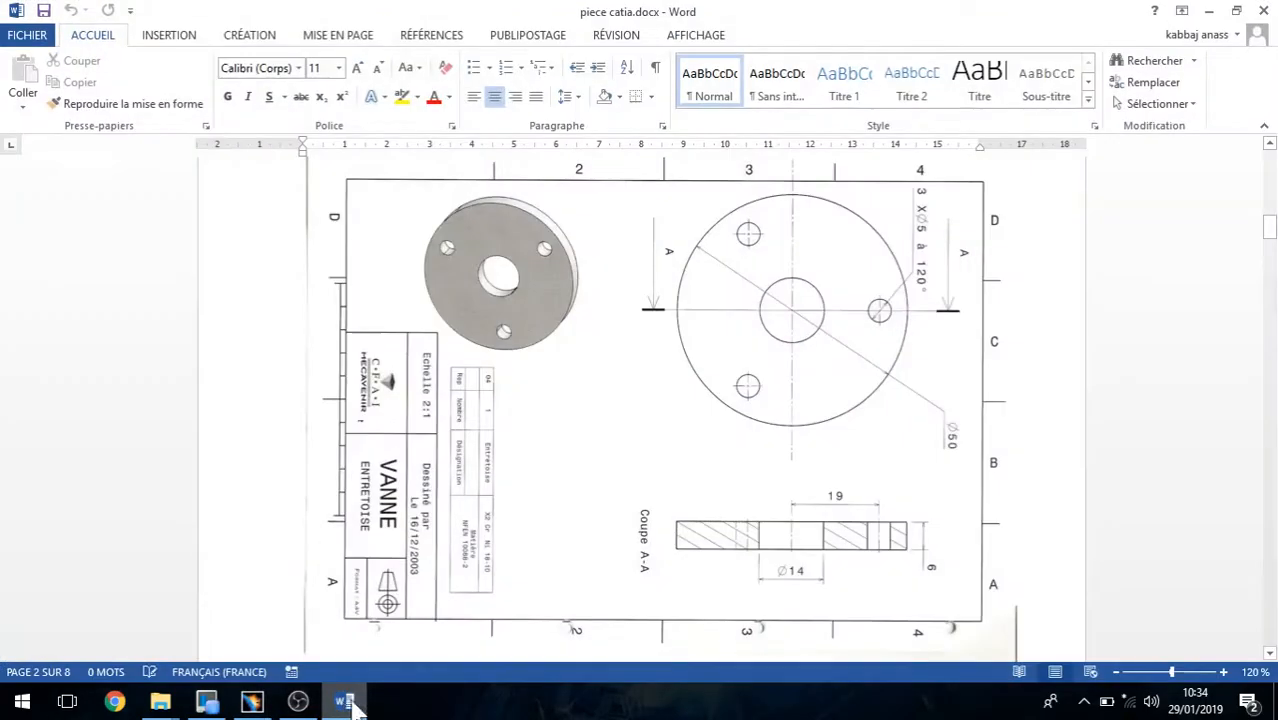
pyautogui.click(1209, 12)
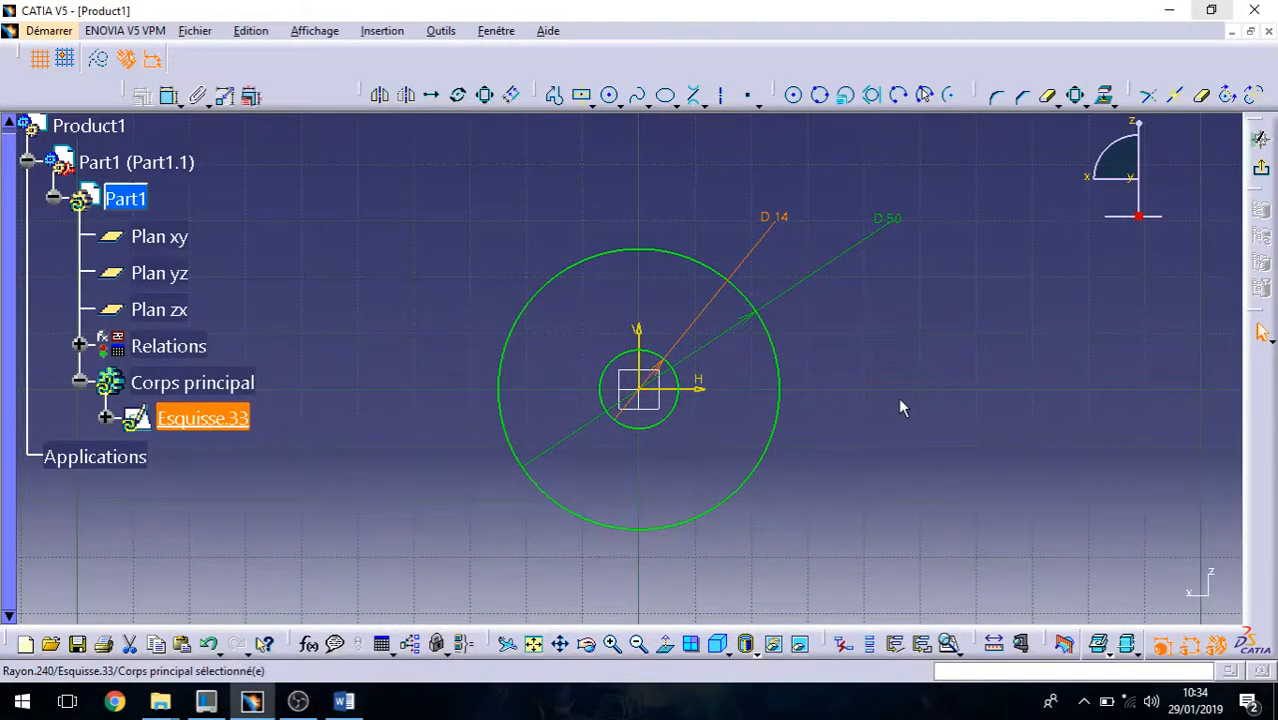
pyautogui.click(884, 414)
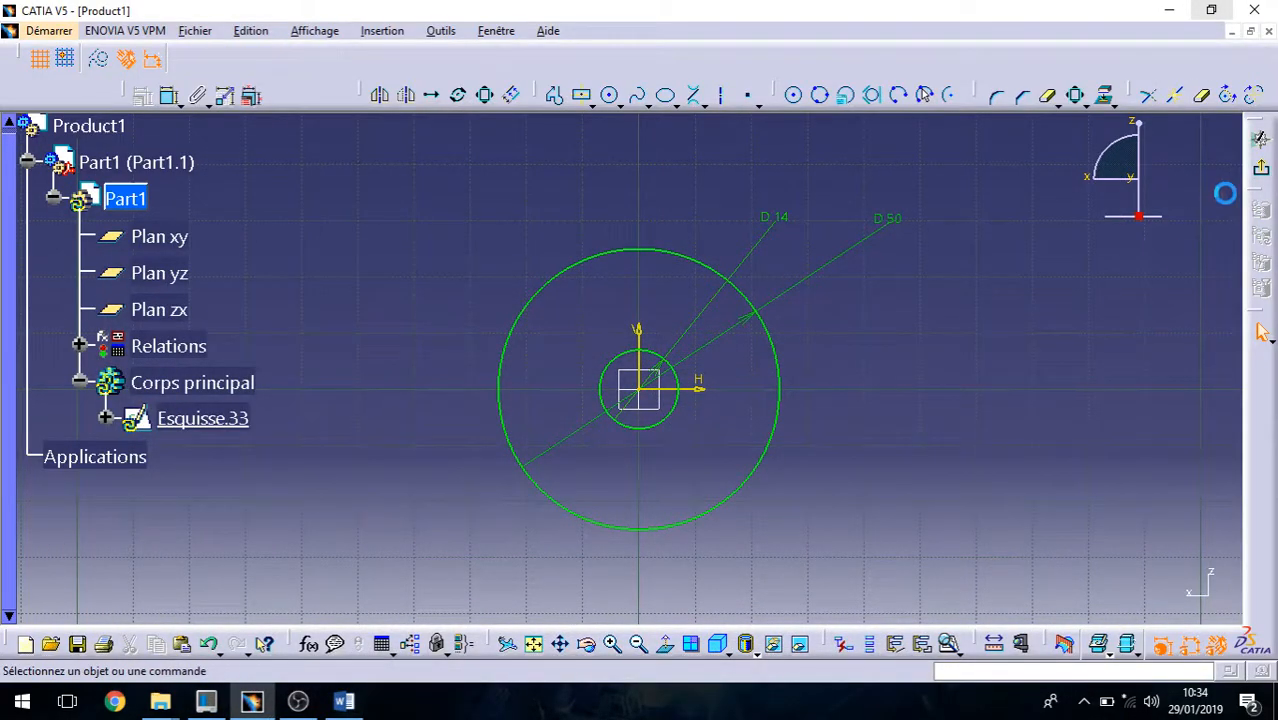
pyautogui.click(613, 98)
pyautogui.click(638, 294)
pyautogui.click(654, 288)
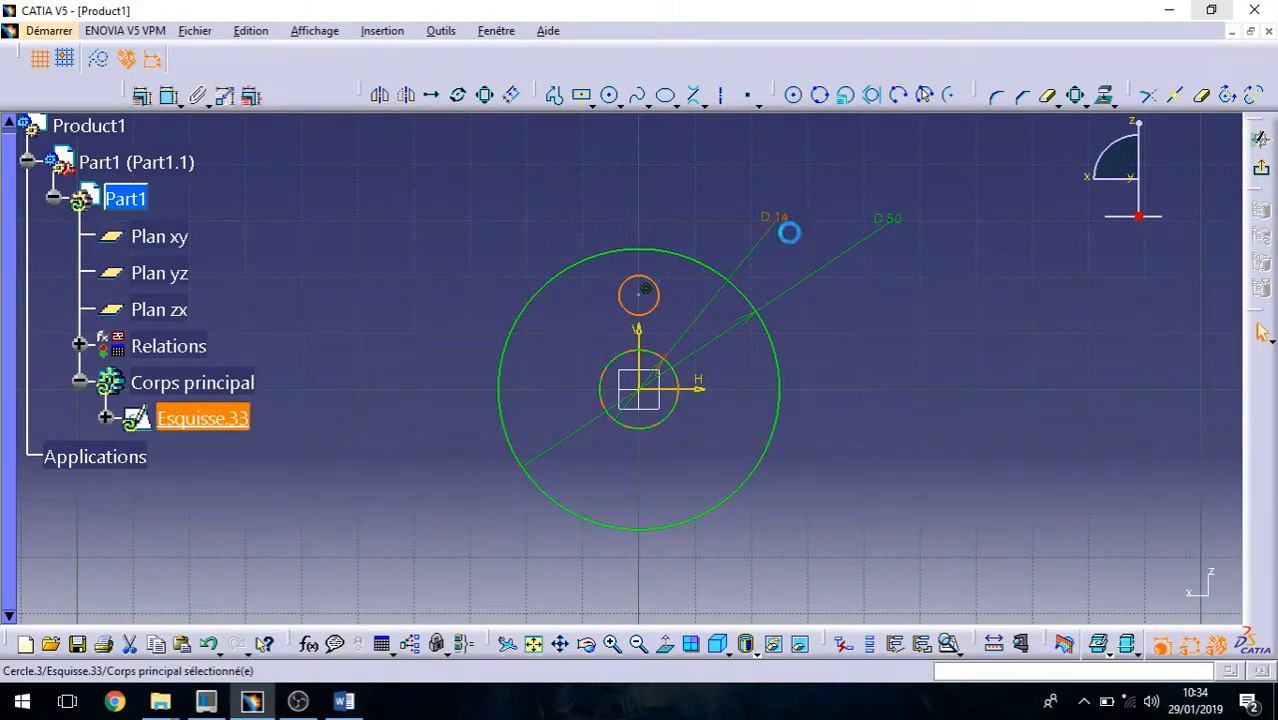
# Dimension the small upper circle, check the hole size on the Word drawing and set the diameter to 5 mm in CATIA.
pyautogui.click(170, 97)
pyautogui.click(495, 223)
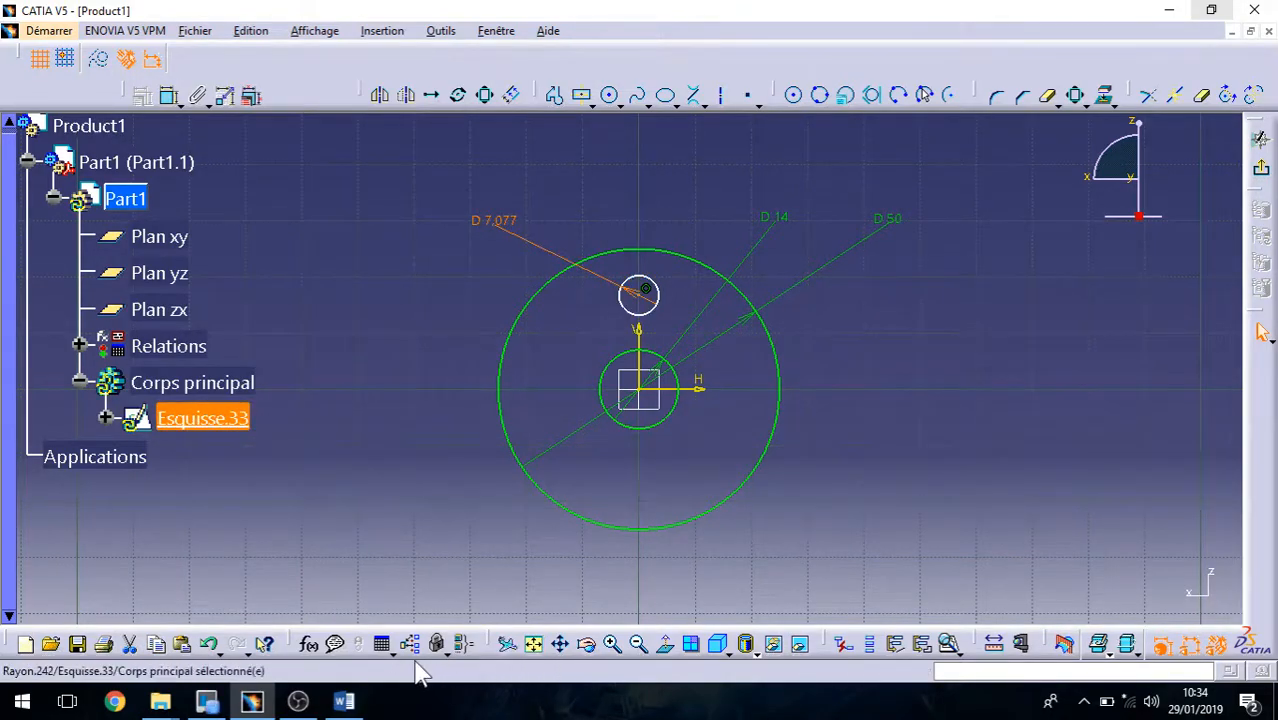
pyautogui.click(343, 701)
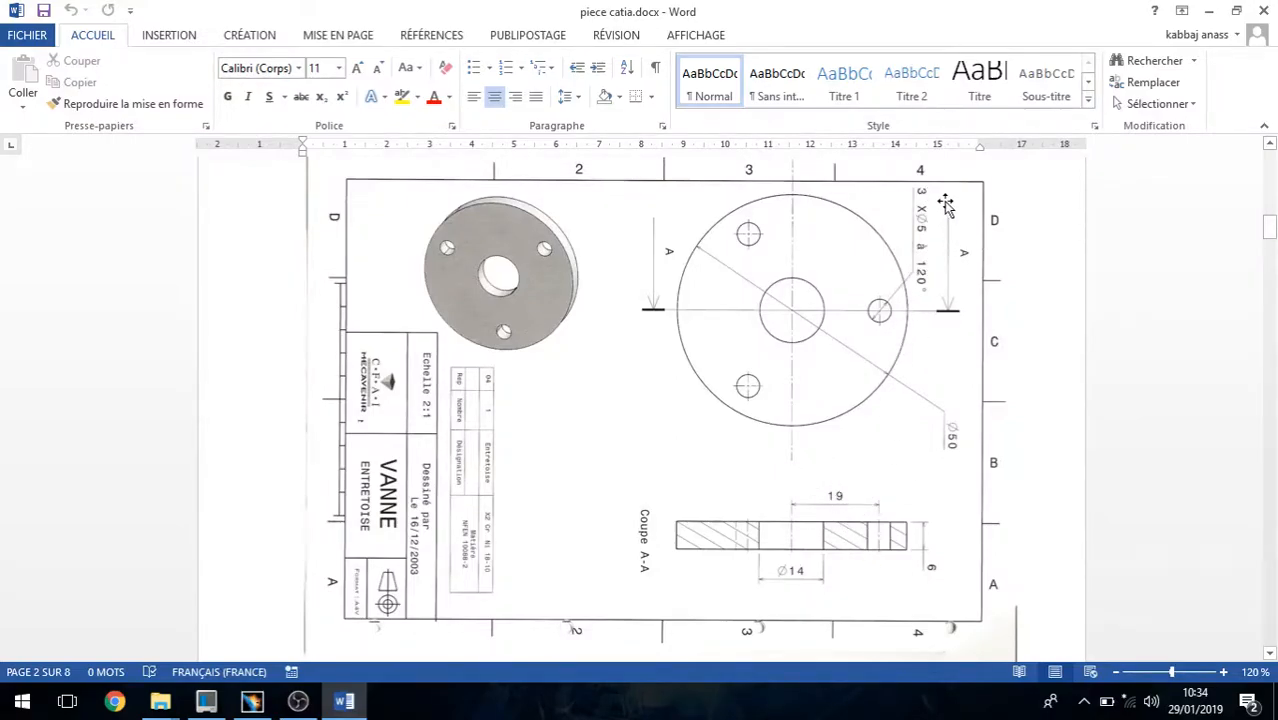
pyautogui.click(1208, 11)
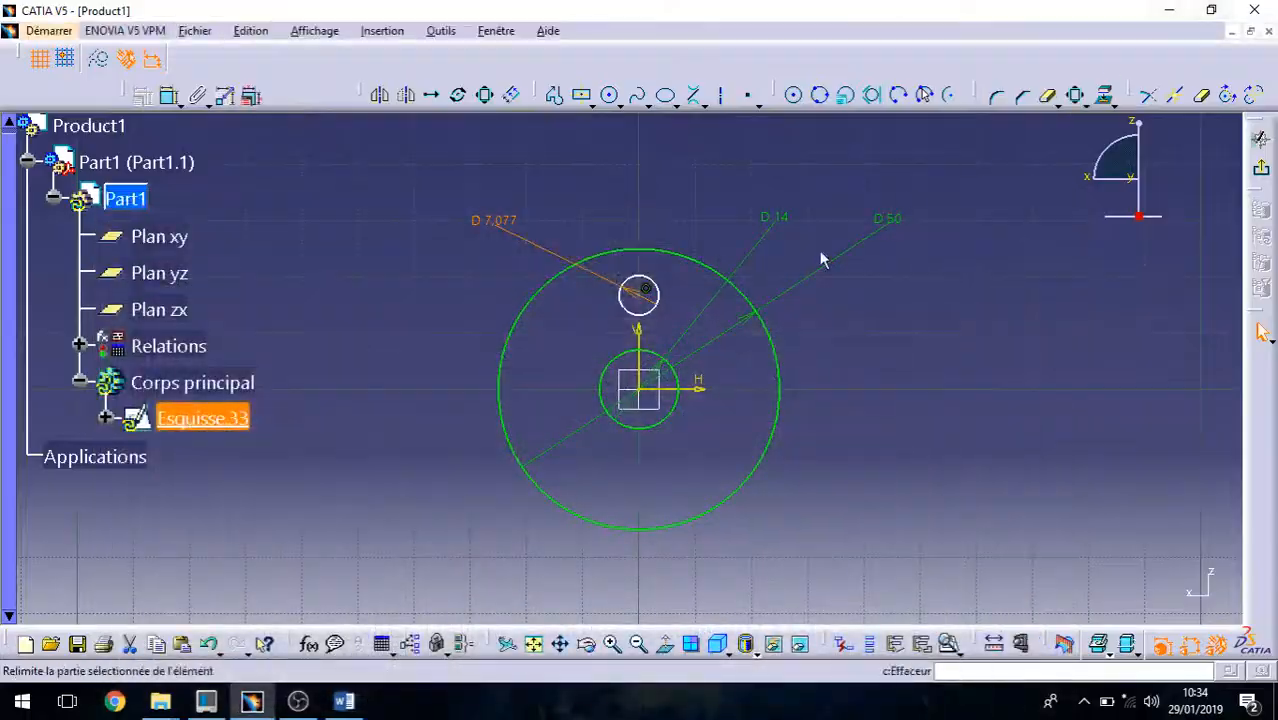
pyautogui.doubleClick(499, 219)
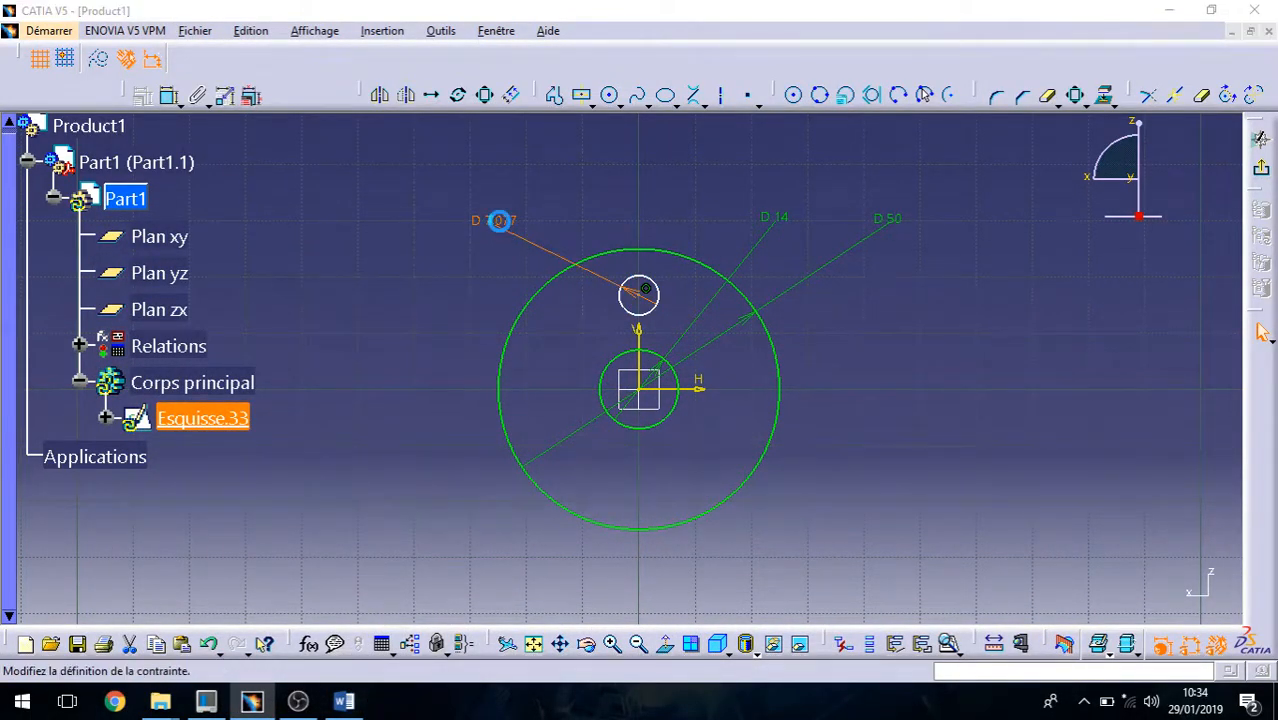
pyautogui.press('Return')
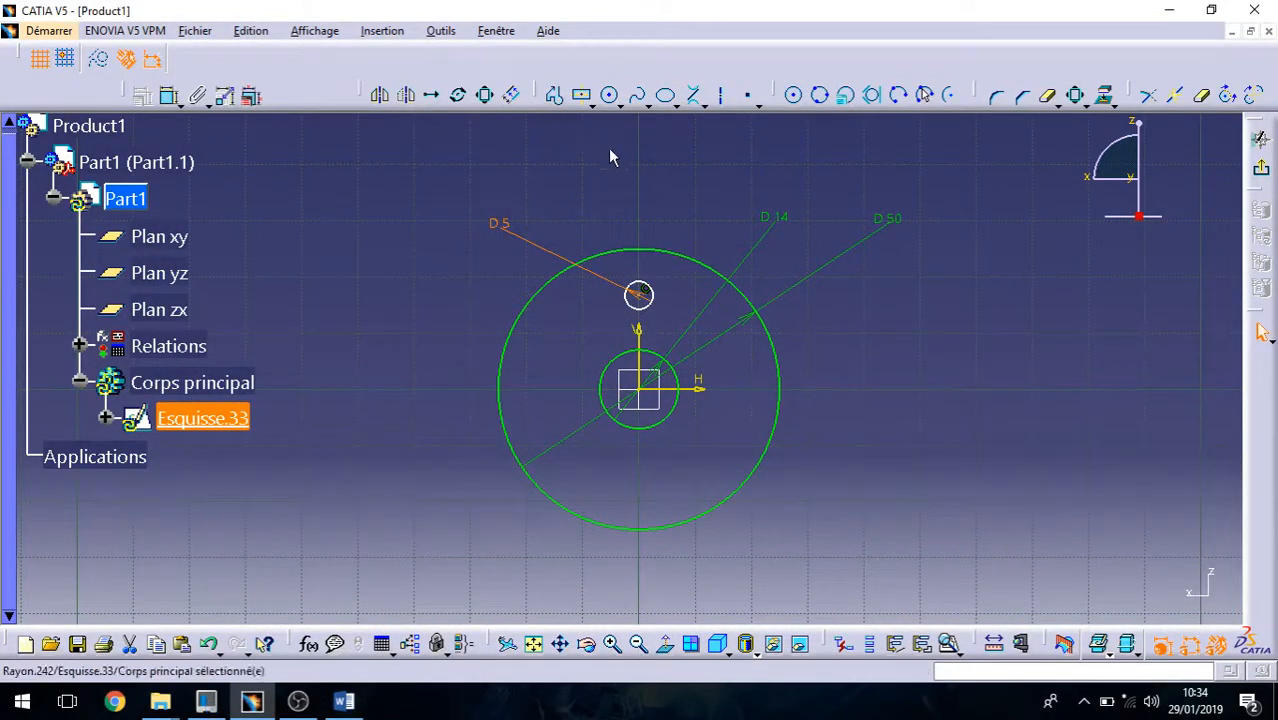
# Dimension the vertical distance from the horizontal axis to the small circle and set it to 19 mm.
pyautogui.click(170, 97)
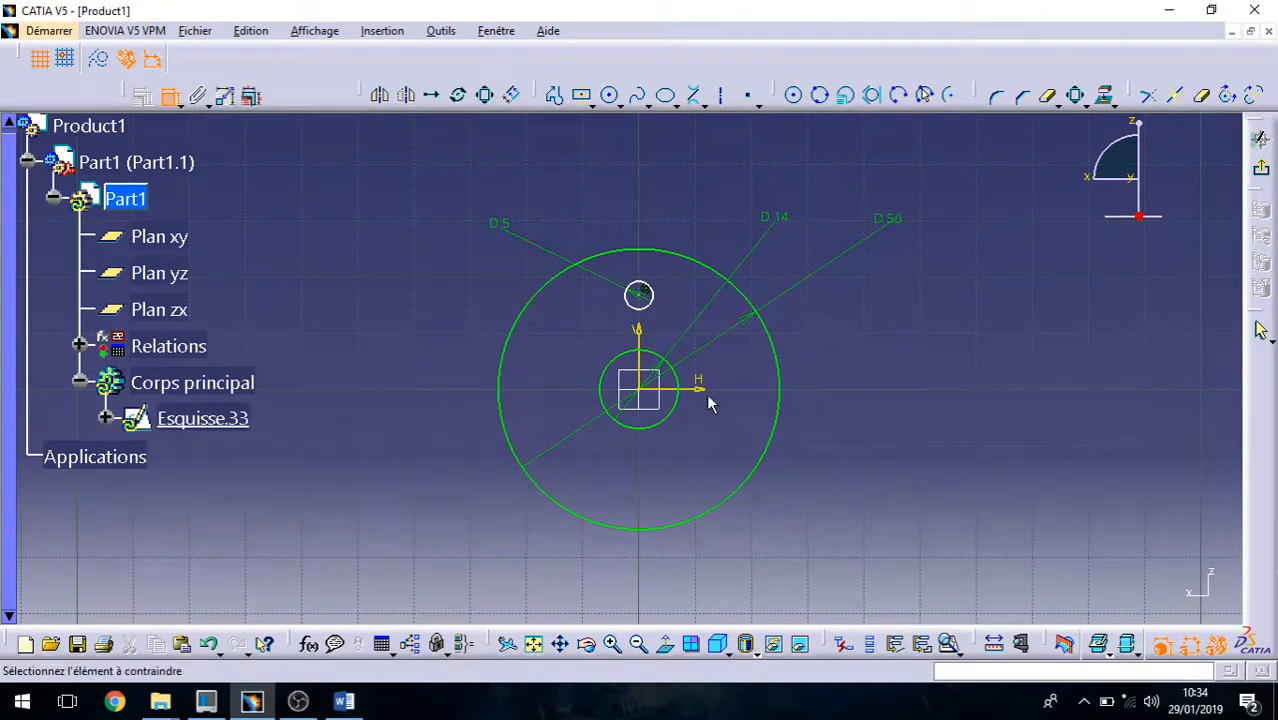
pyautogui.click(699, 389)
pyautogui.click(640, 296)
pyautogui.click(408, 347)
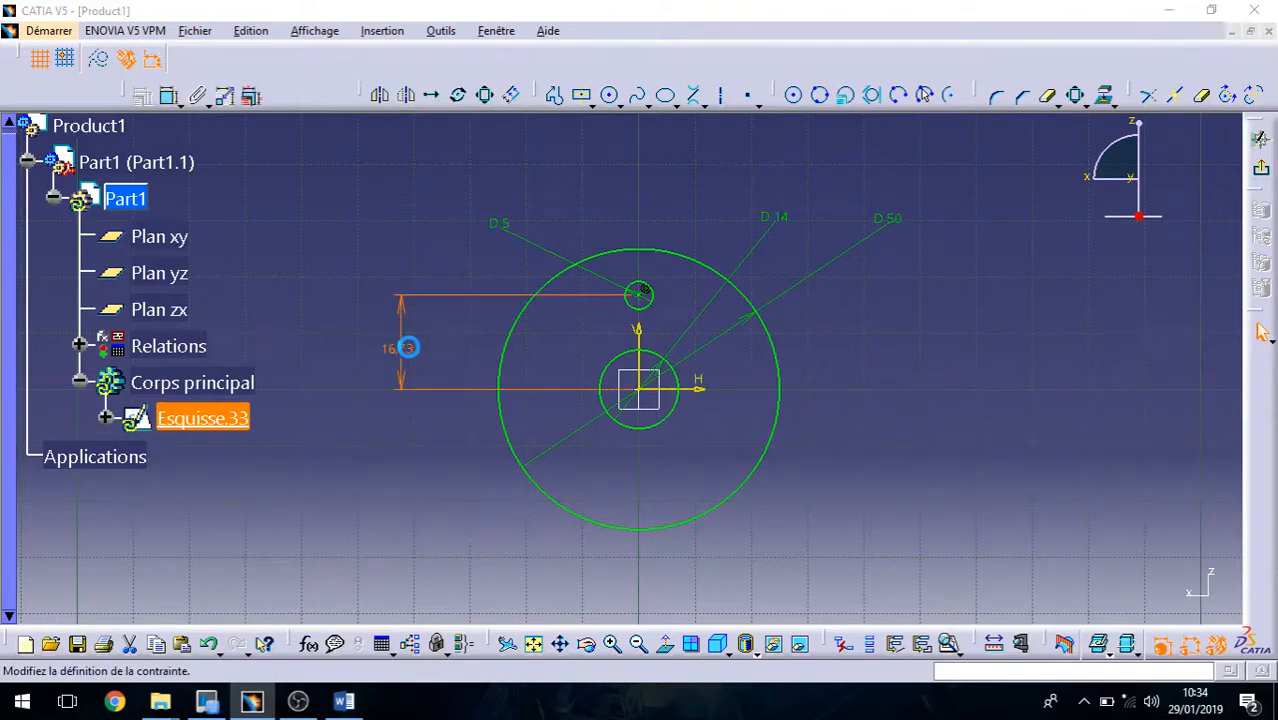
pyautogui.doubleClick(409, 349)
pyautogui.write('19')
pyautogui.press('Return')
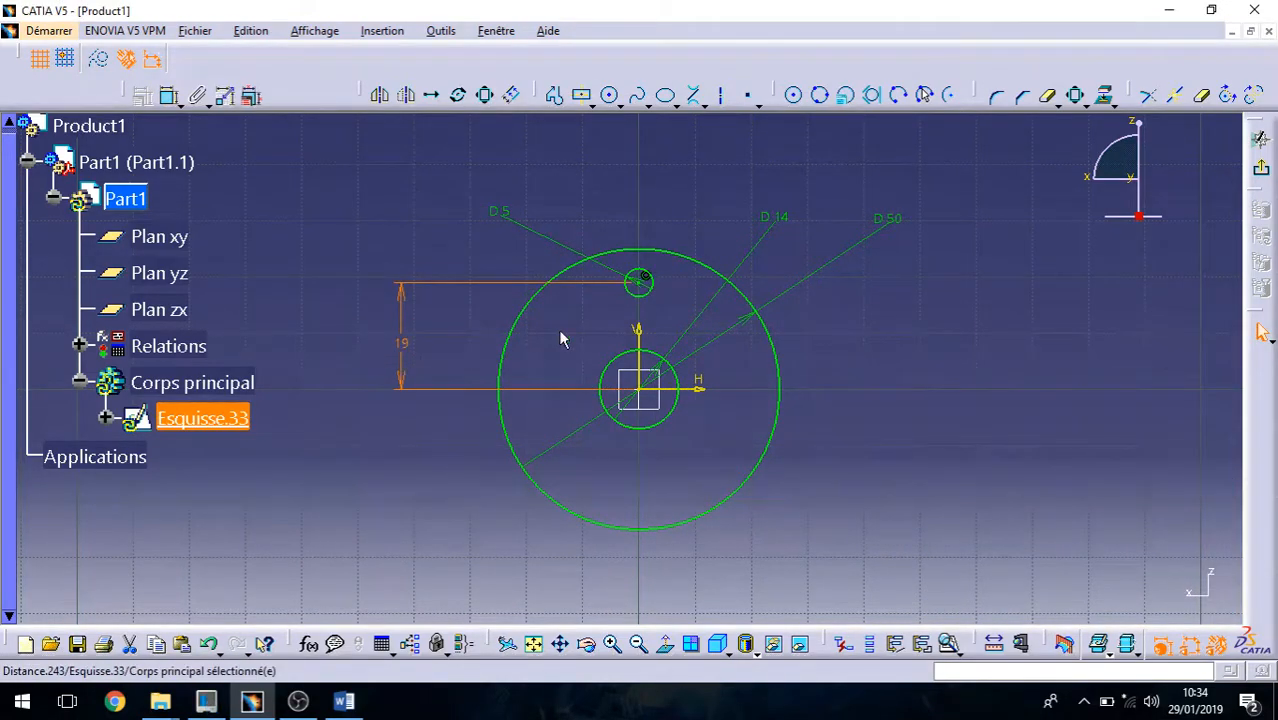
# Exit the sketch and extrude it to the 6 mm thickness given on the Word drawing.
pyautogui.click(981, 355)
pyautogui.click(1259, 170)
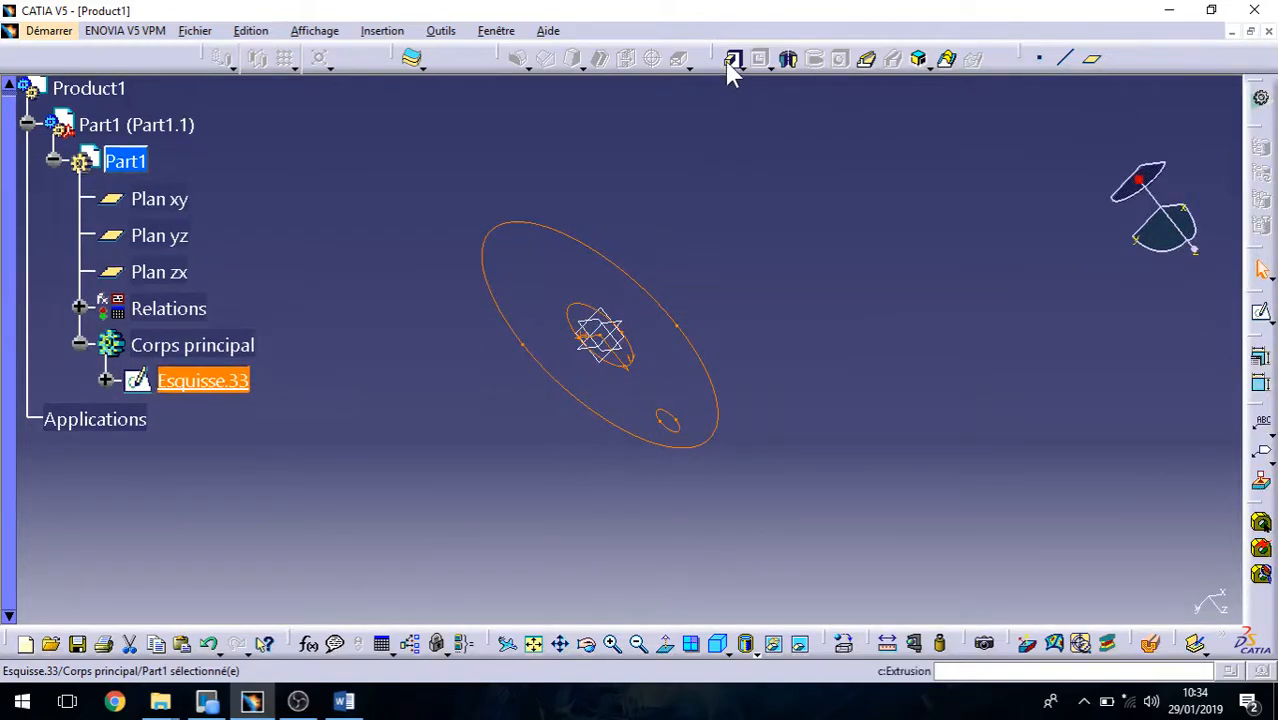
pyautogui.click(733, 58)
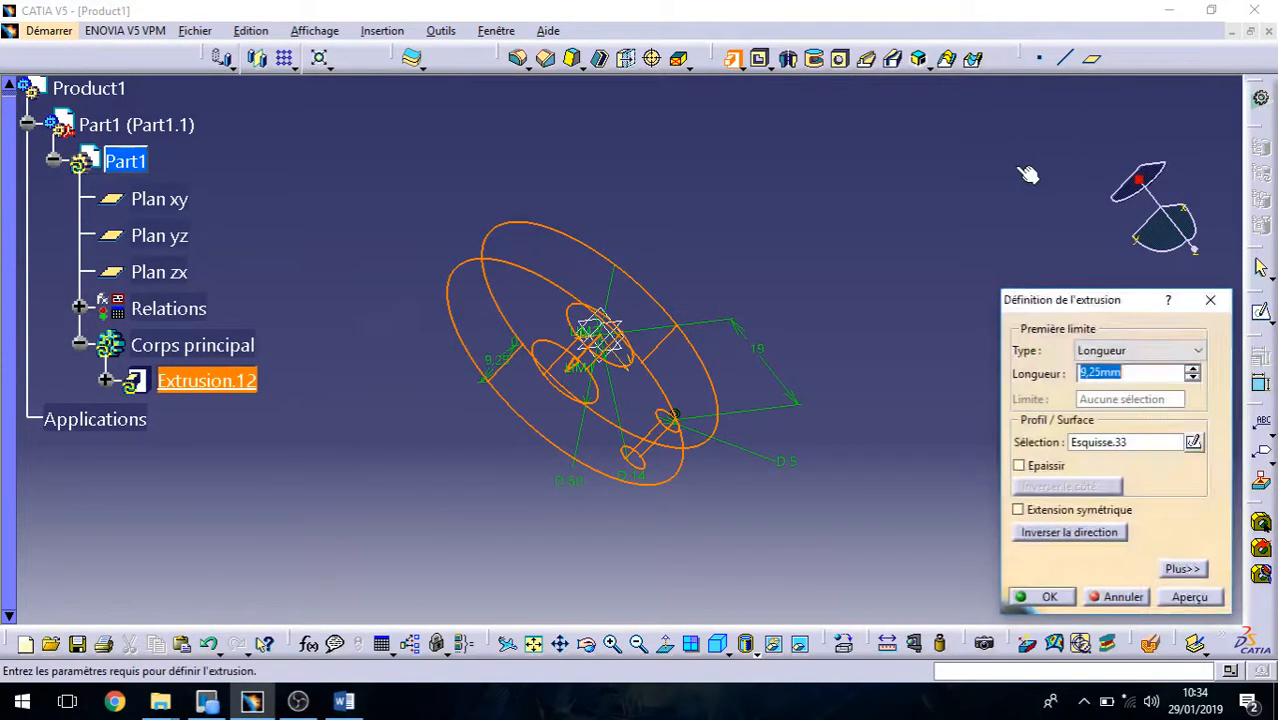
pyautogui.click(343, 701)
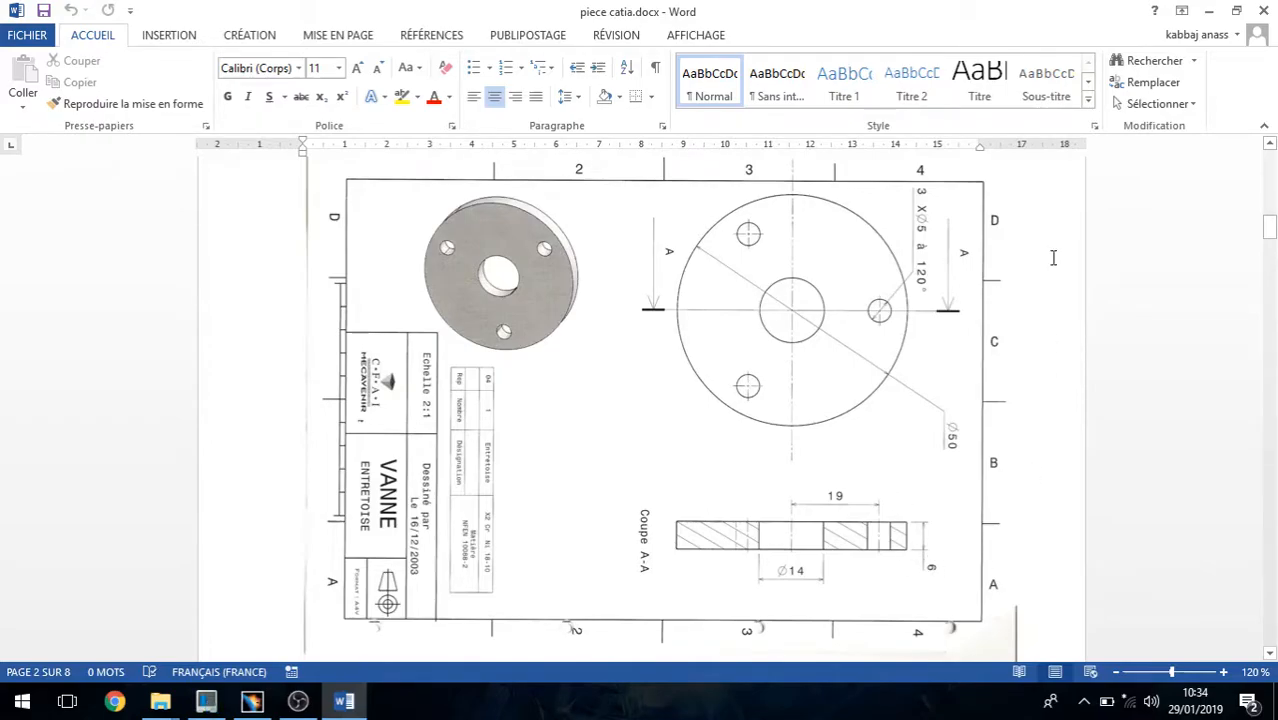
pyautogui.click(1209, 11)
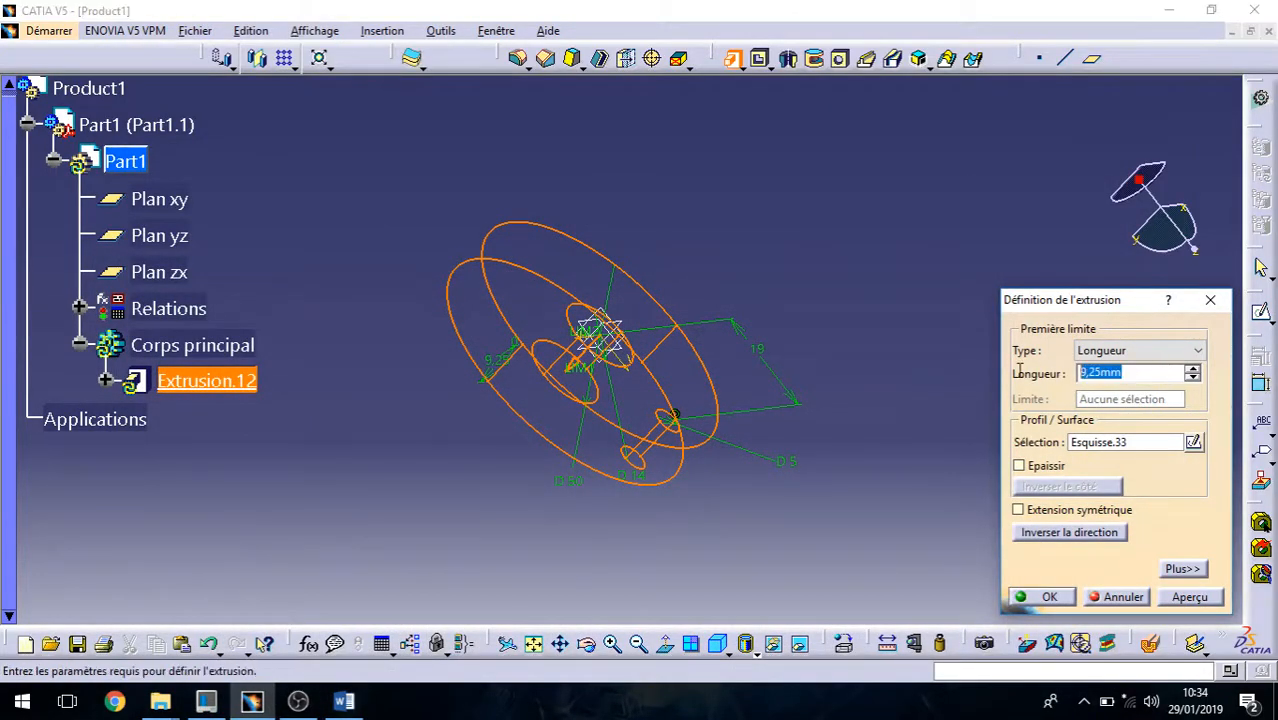
pyautogui.click(799, 206)
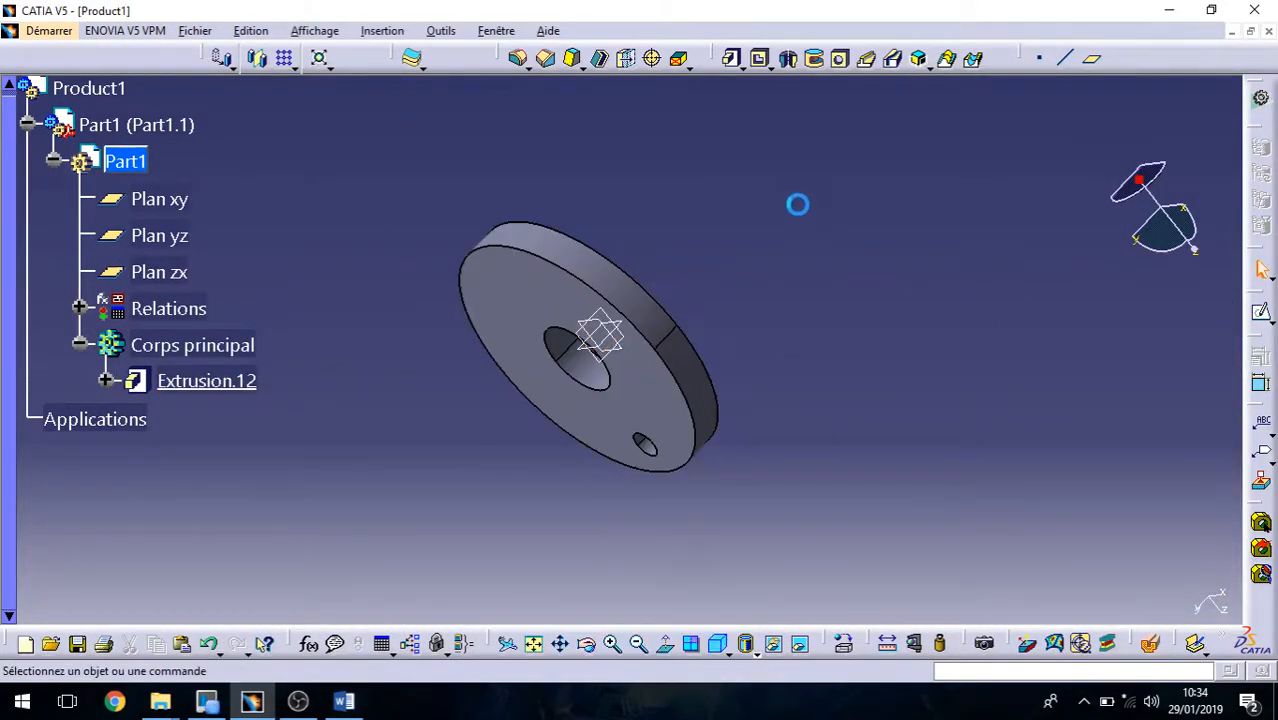
# Start a circular pattern with the Couronne entière parameter type and 3 instances.
pyautogui.moveTo(660, 241); pyautogui.dragTo(800, 400, button='middle')
pyautogui.click(291, 66)
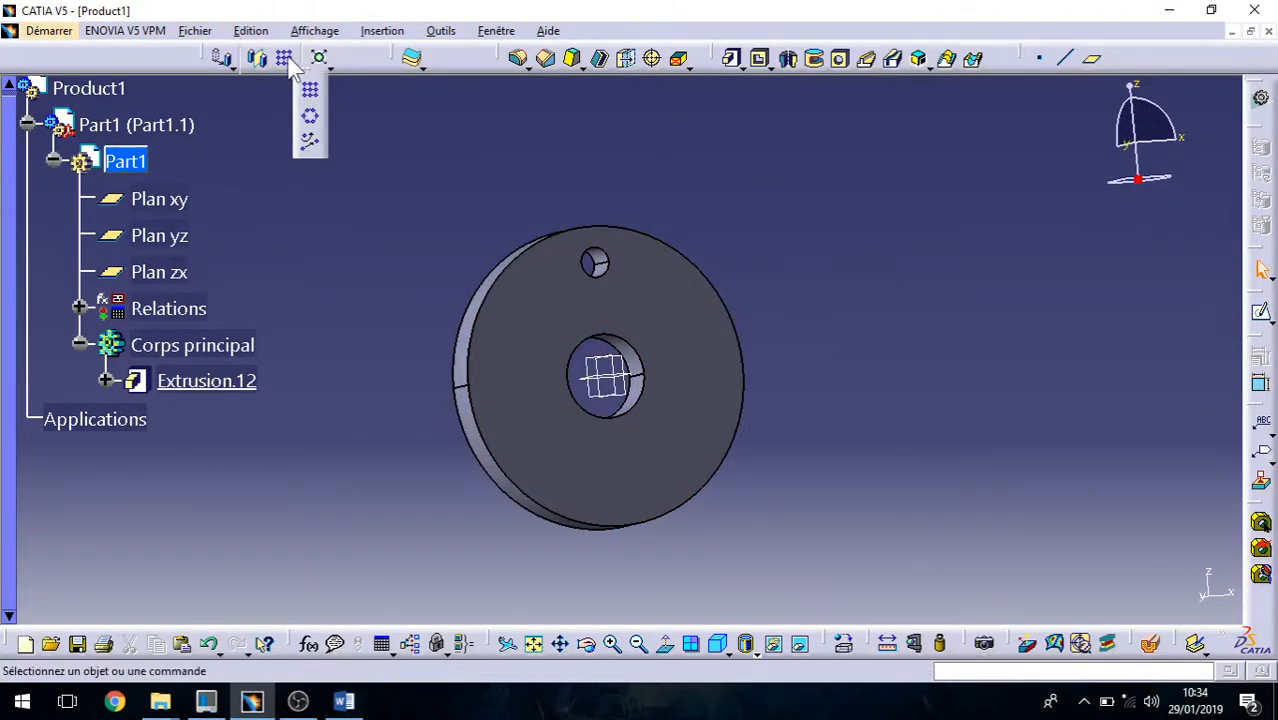
pyautogui.click(314, 120)
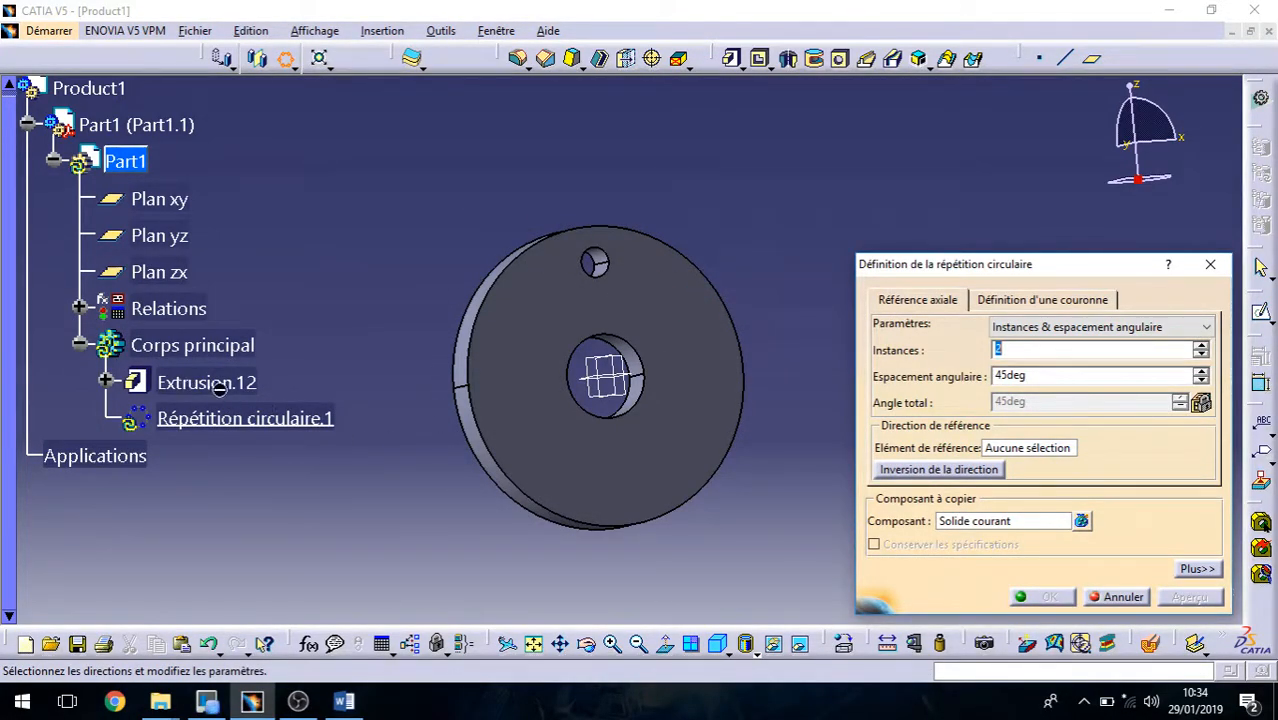
pyautogui.click(1108, 331)
pyautogui.click(1100, 328)
pyautogui.click(1100, 328)
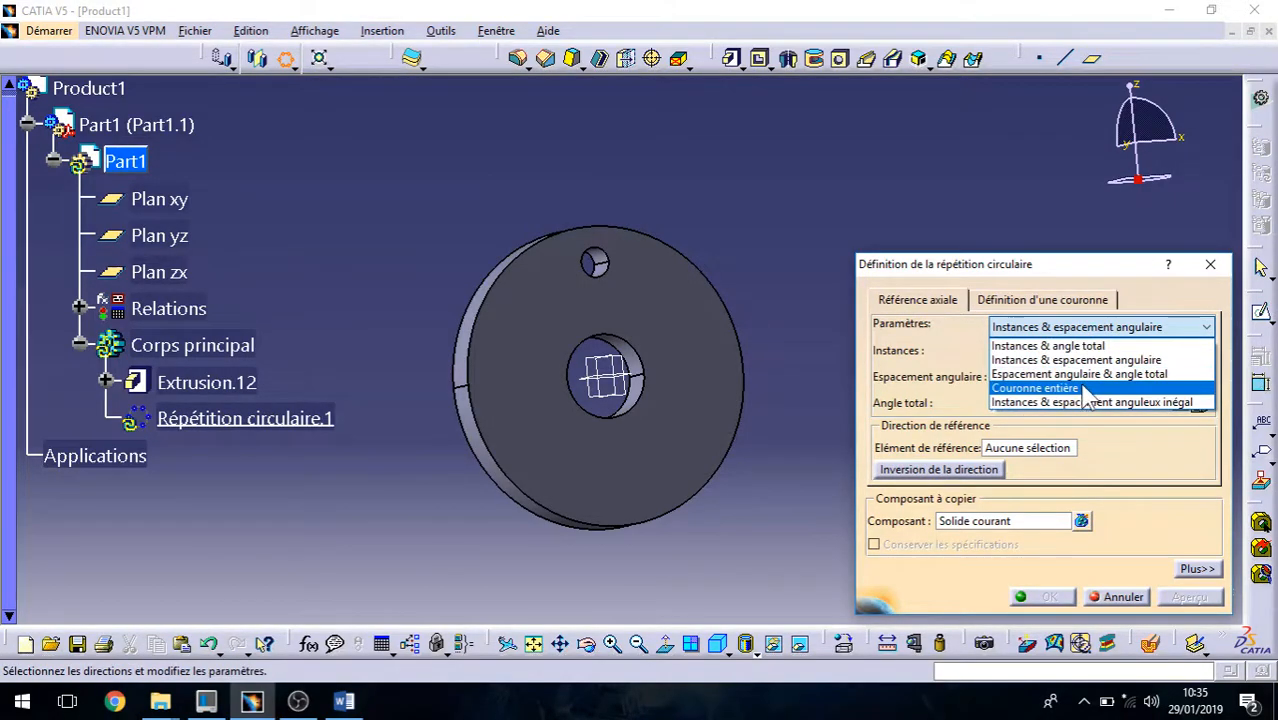
pyautogui.click(1078, 387)
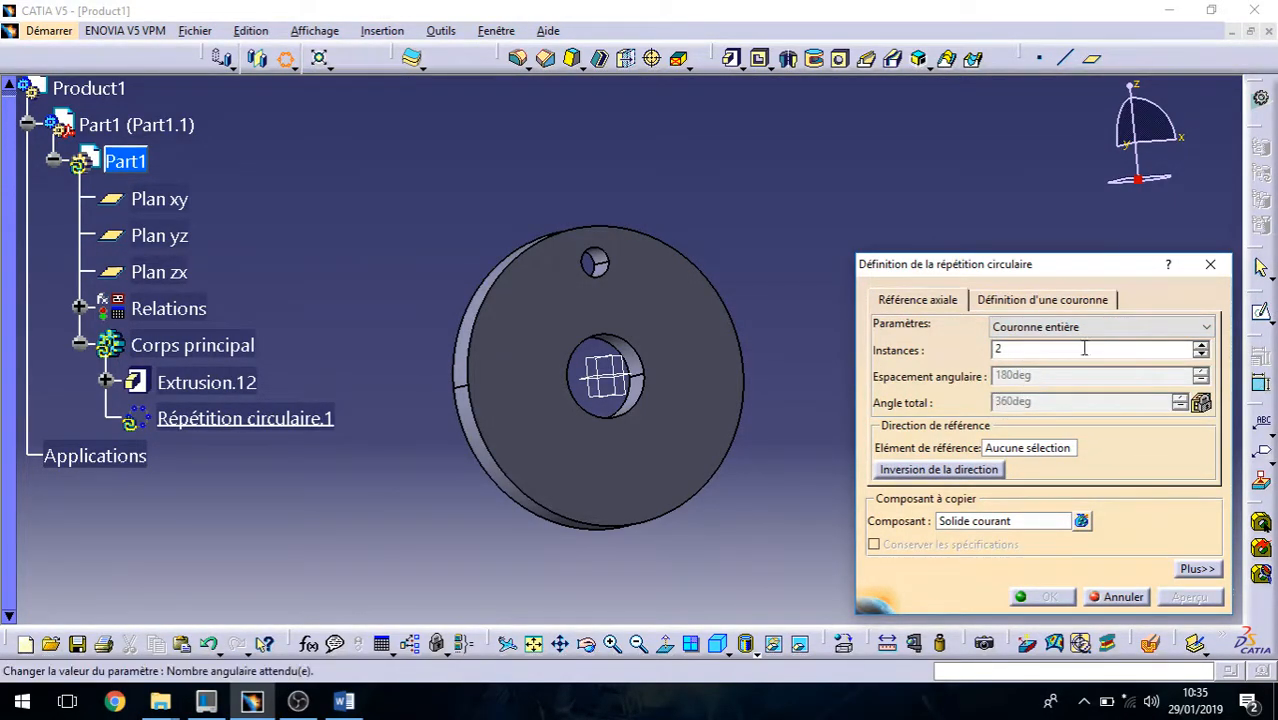
pyautogui.click(1201, 345)
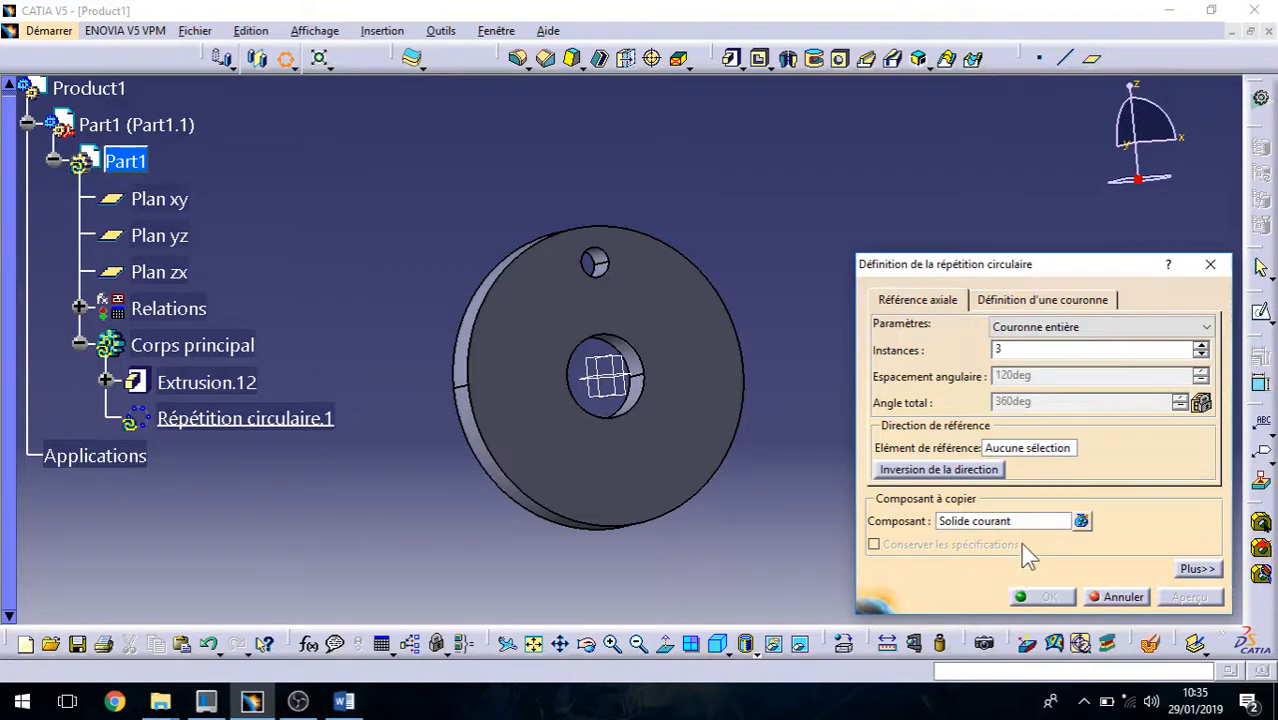
# Try a circular pattern of the whole extrusion about the bore's inner face, and delete that pattern.
pyautogui.click(1003, 522)
pyautogui.click(226, 384)
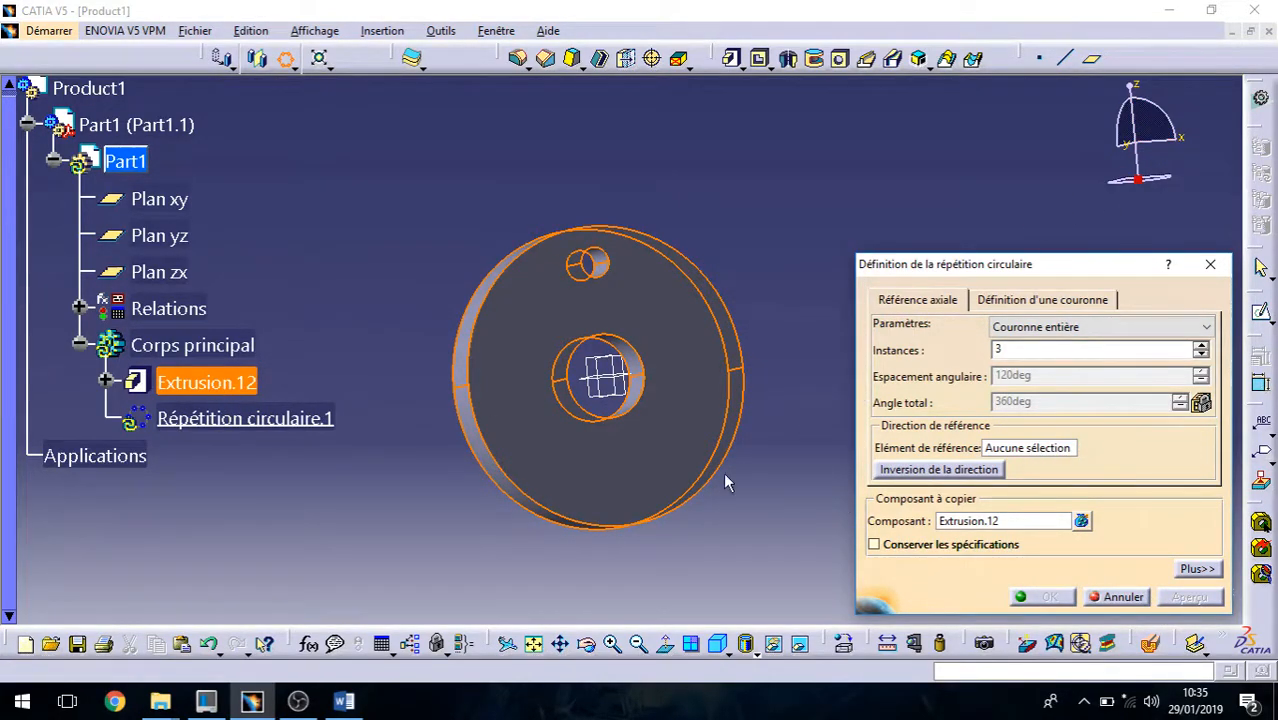
pyautogui.click(1030, 448)
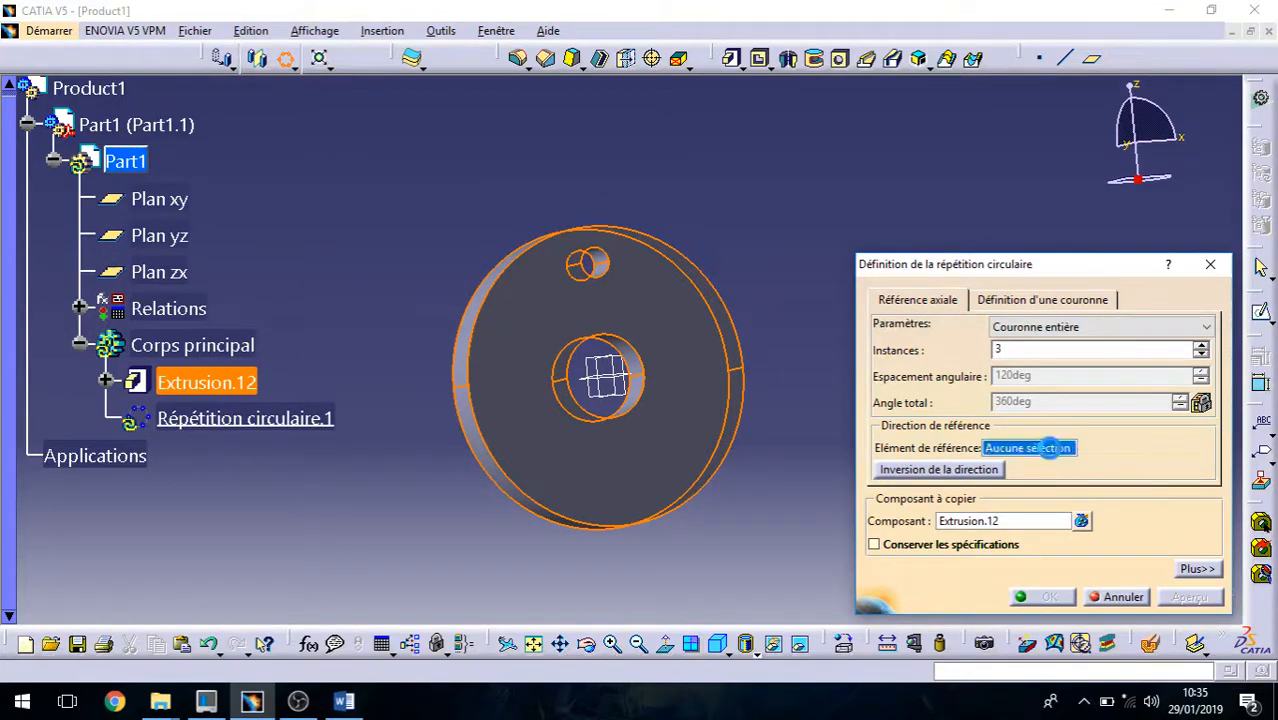
pyautogui.click(638, 364)
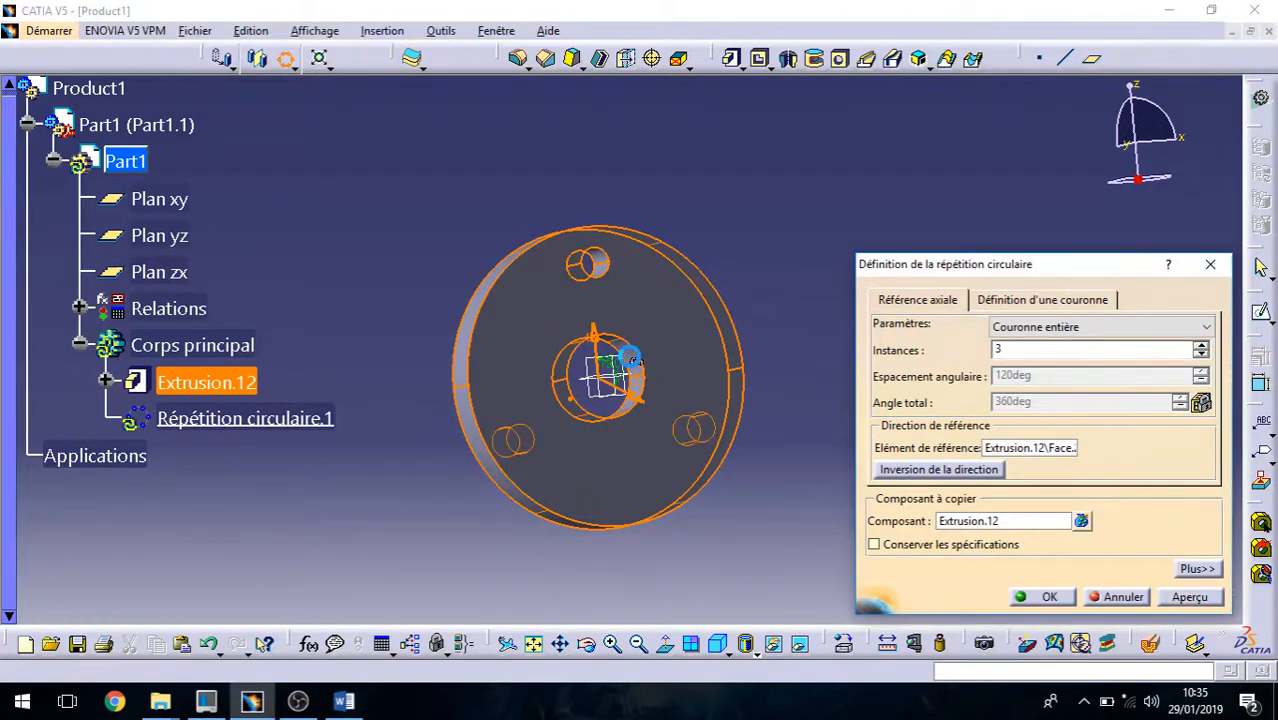
pyautogui.click(1189, 596)
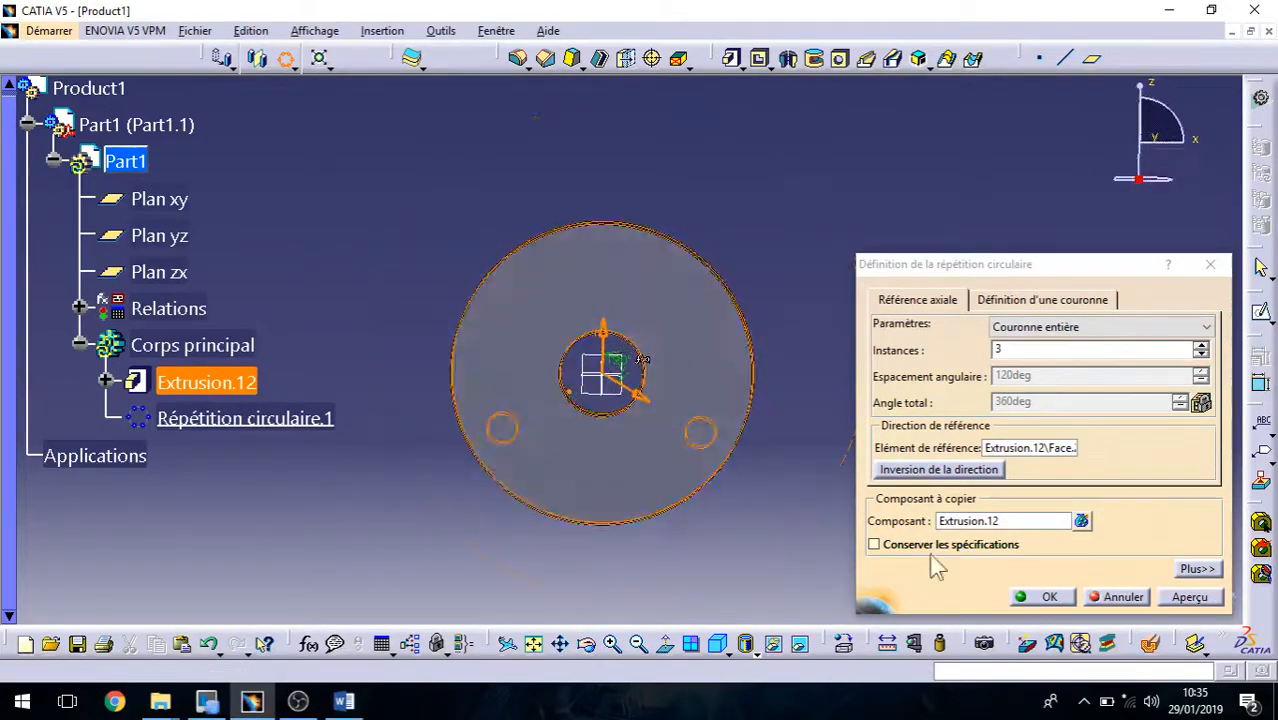
pyautogui.click(1048, 597)
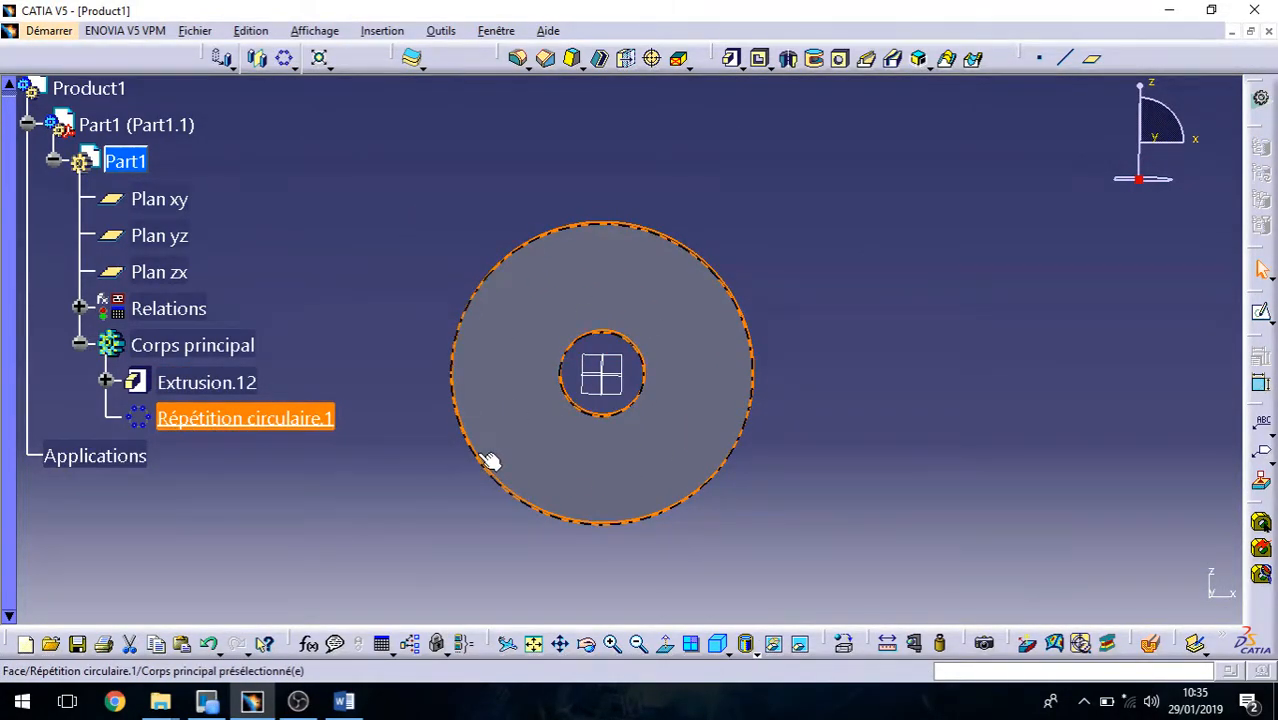
pyautogui.press('Delete')
pyautogui.press('Return')
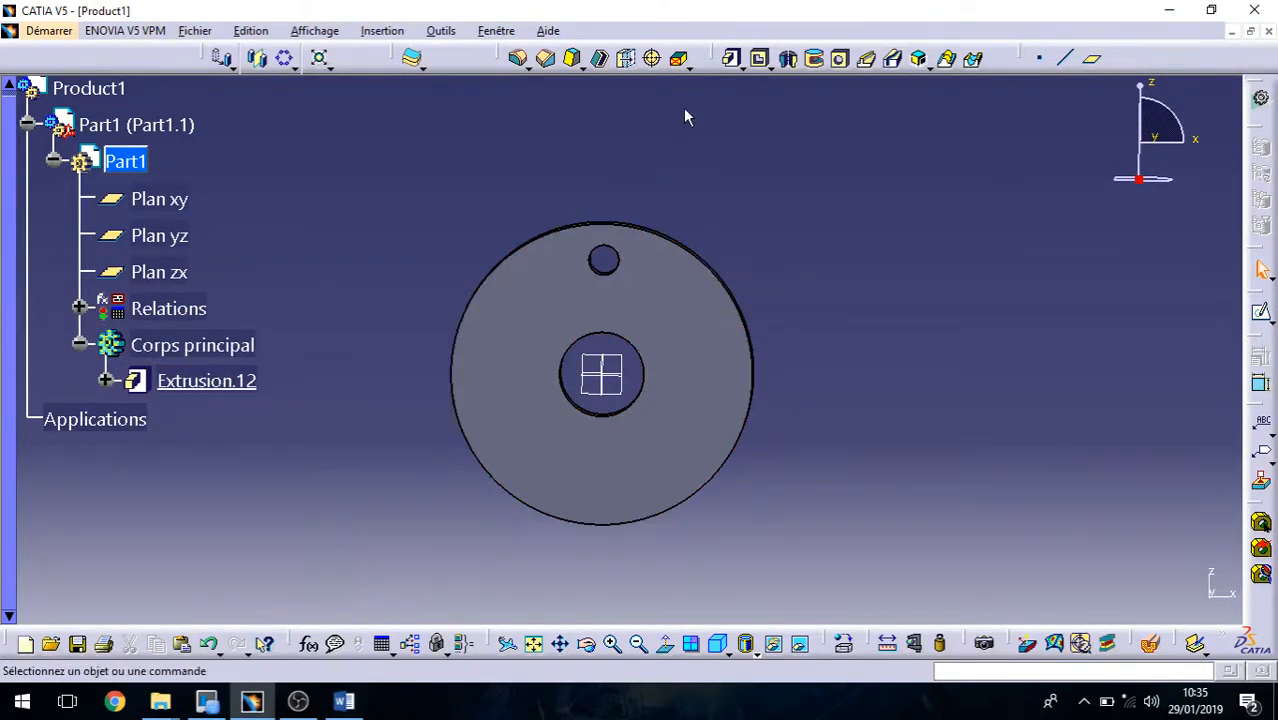
pyautogui.click(322, 62)
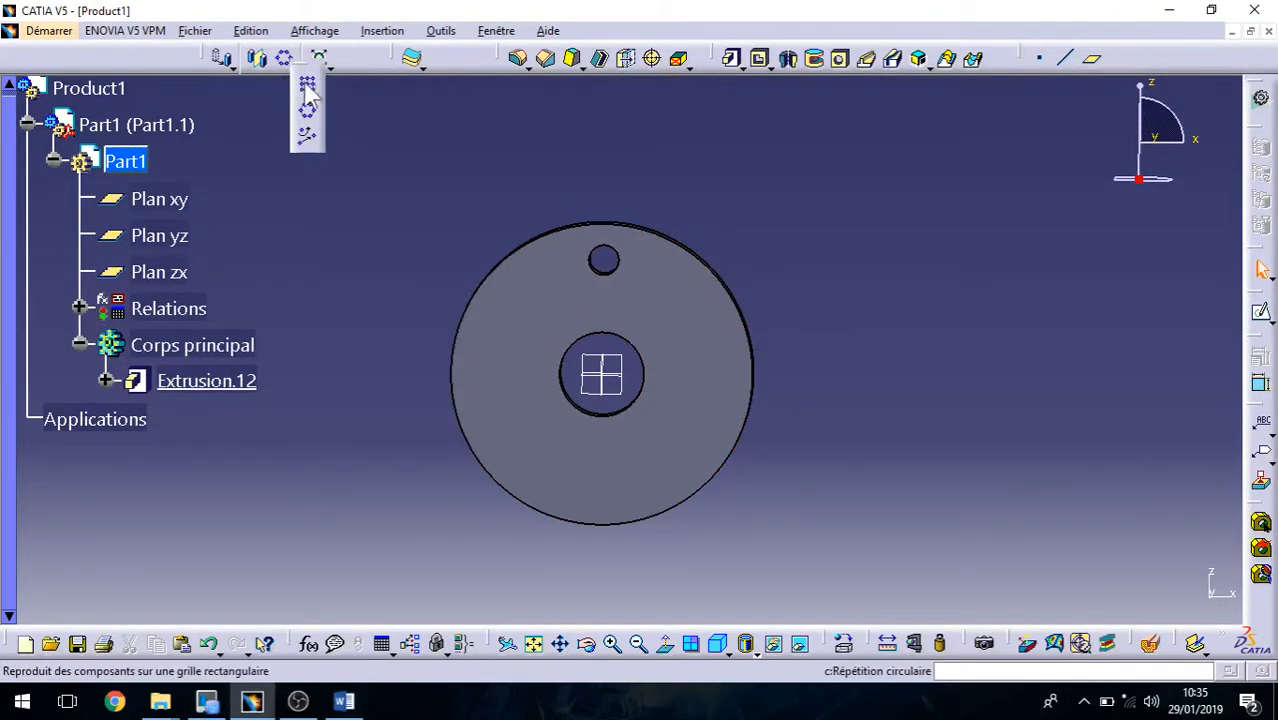
pyautogui.click(307, 108)
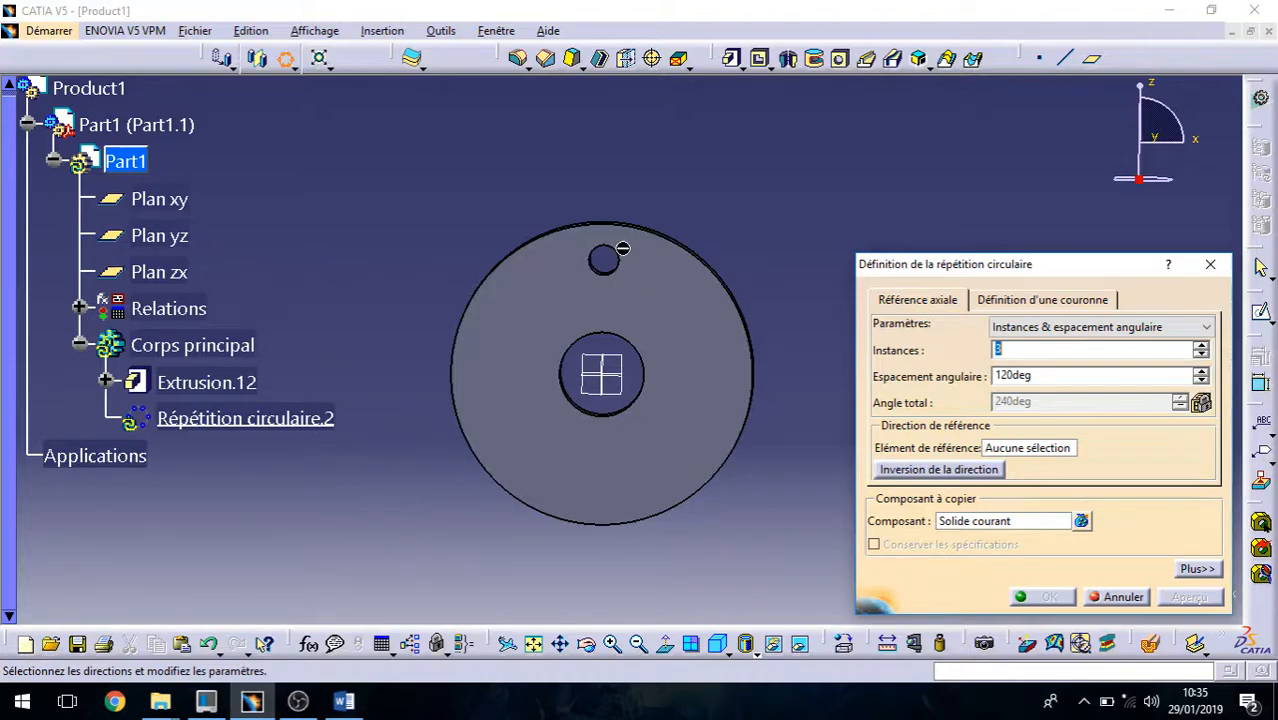
pyautogui.click(1118, 596)
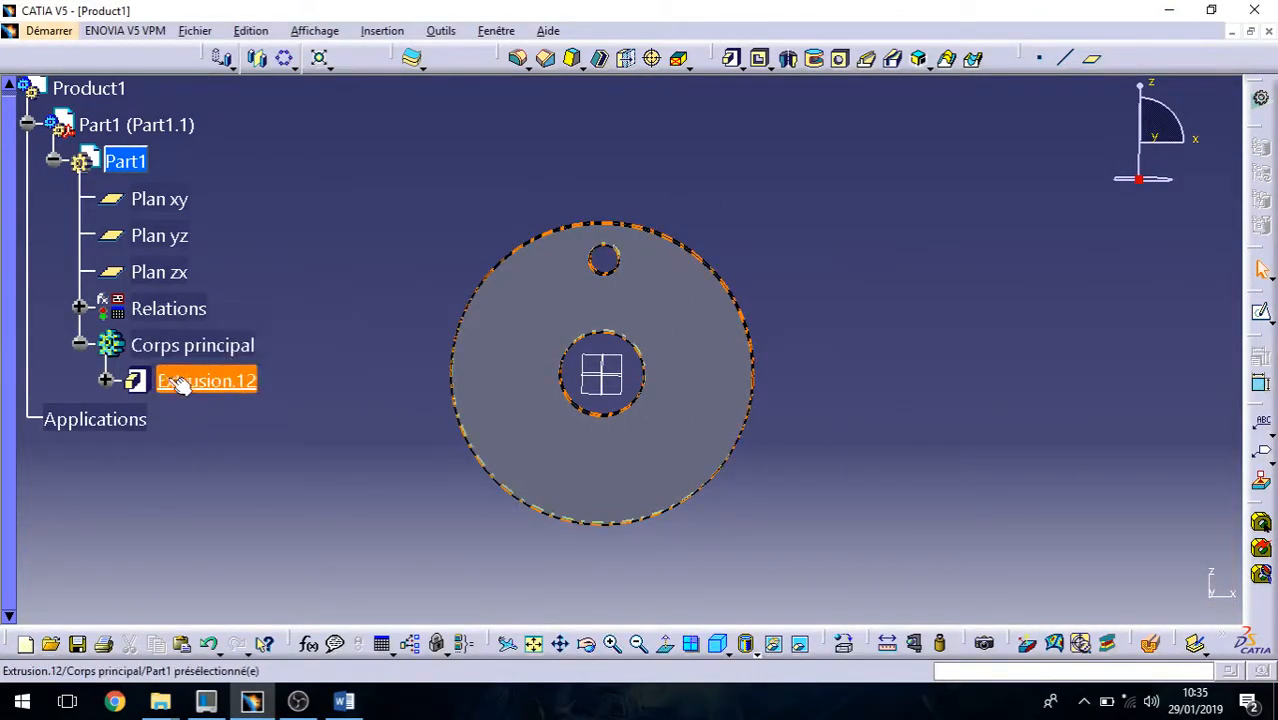
# Edit the extrusion's sketch to delete the small 5 mm circle and return to the solid.
pyautogui.click(107, 381)
pyautogui.doubleClick(225, 417)
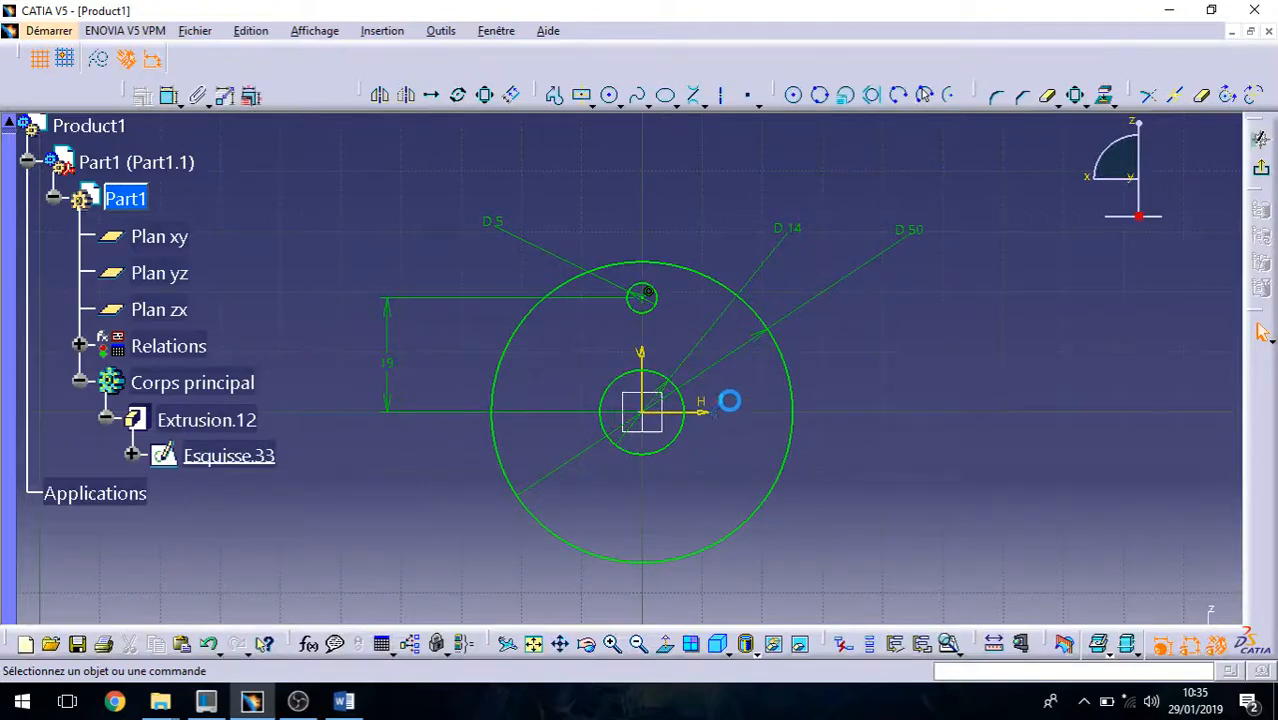
pyautogui.click(645, 291)
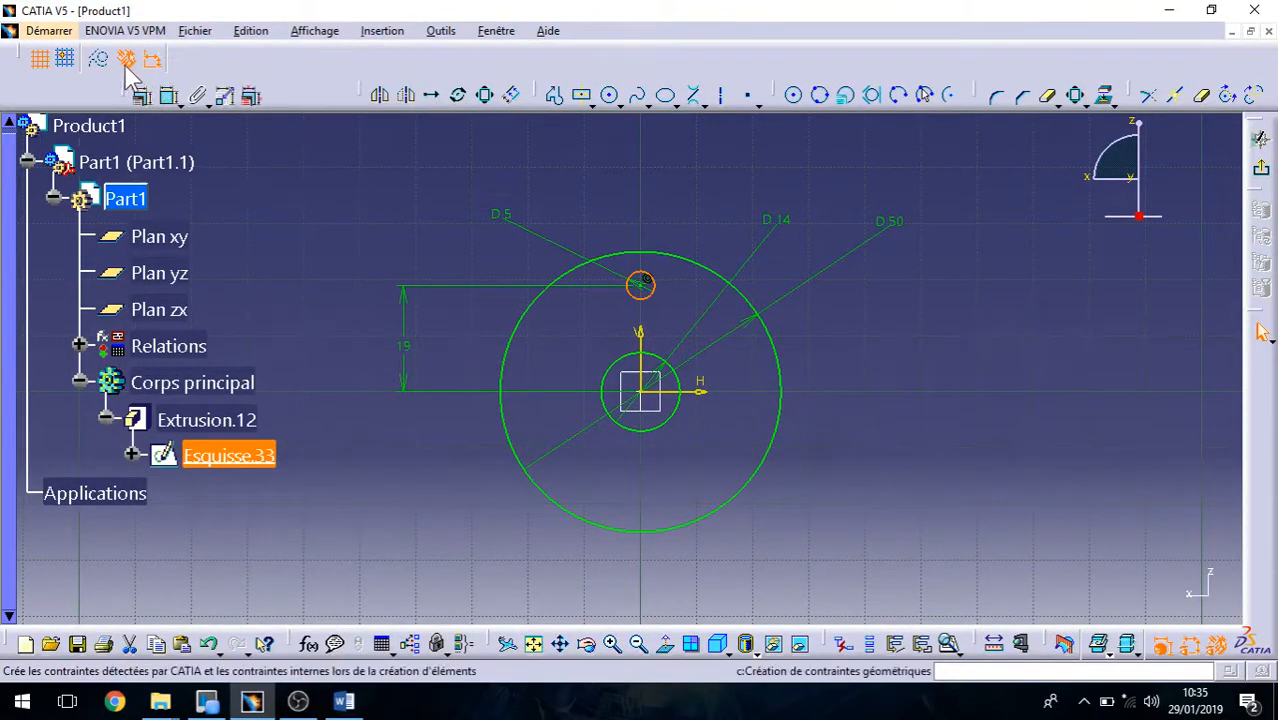
pyautogui.click(1004, 380)
pyautogui.click(851, 399)
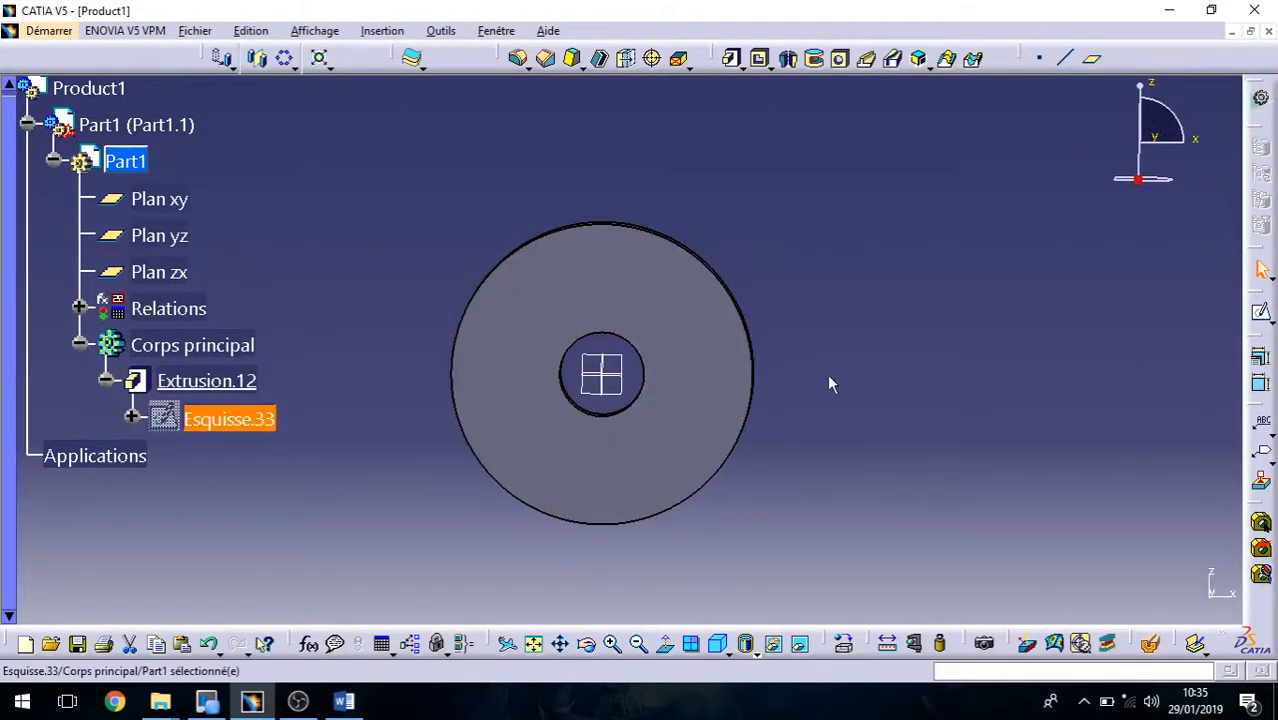
pyautogui.click(827, 373)
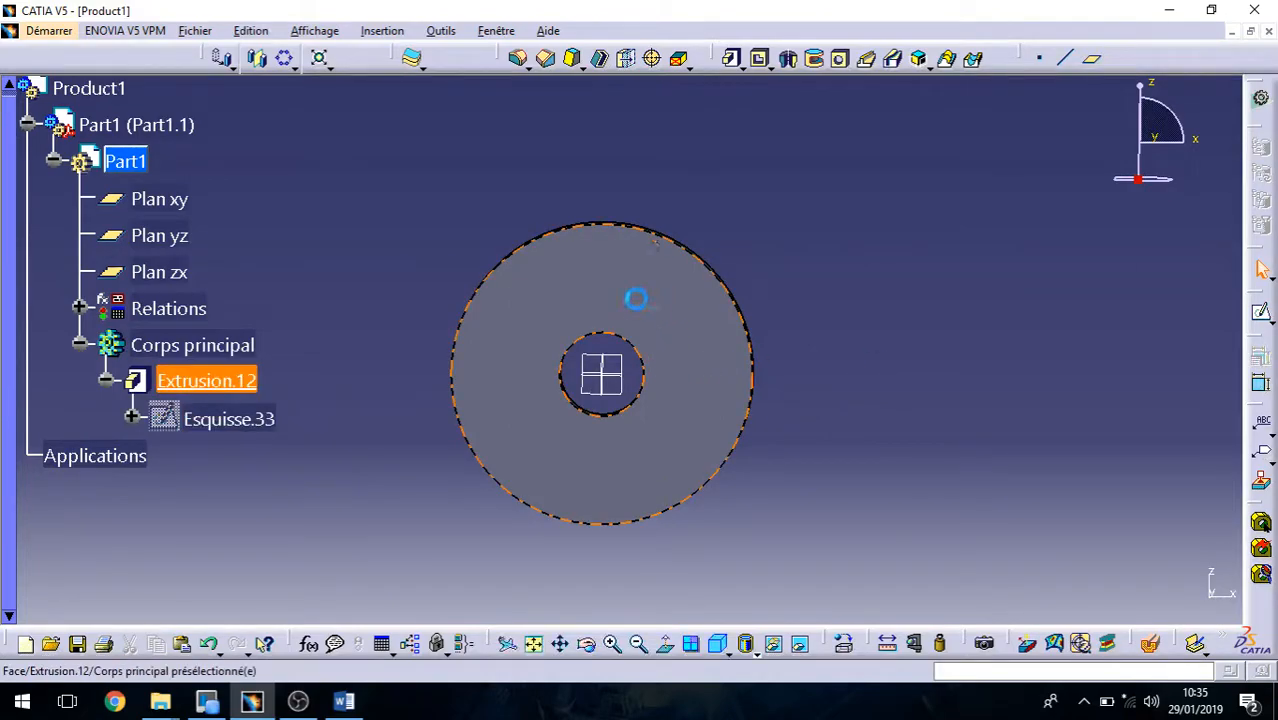
# Start a sketch on the disc's front face and draw a small circle on the vertical axis, about 18.4 mm above the centre.
pyautogui.click(594, 330)
pyautogui.click(1260, 308)
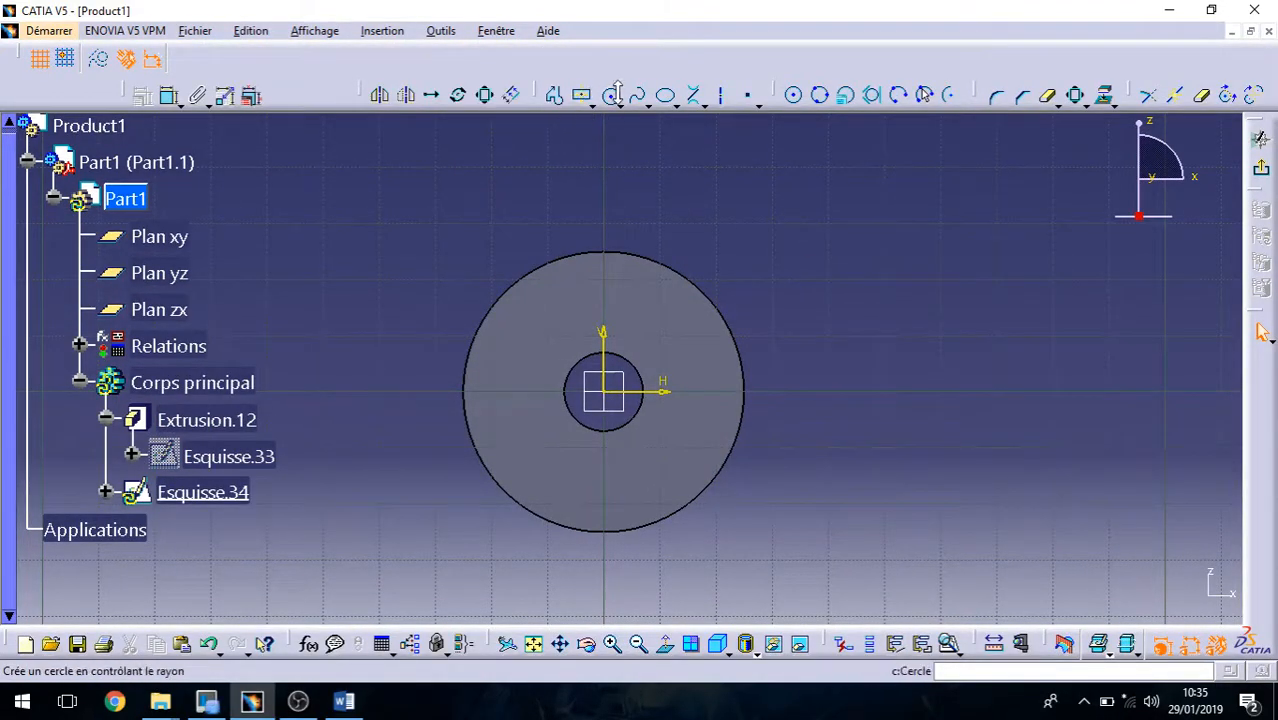
pyautogui.click(603, 289)
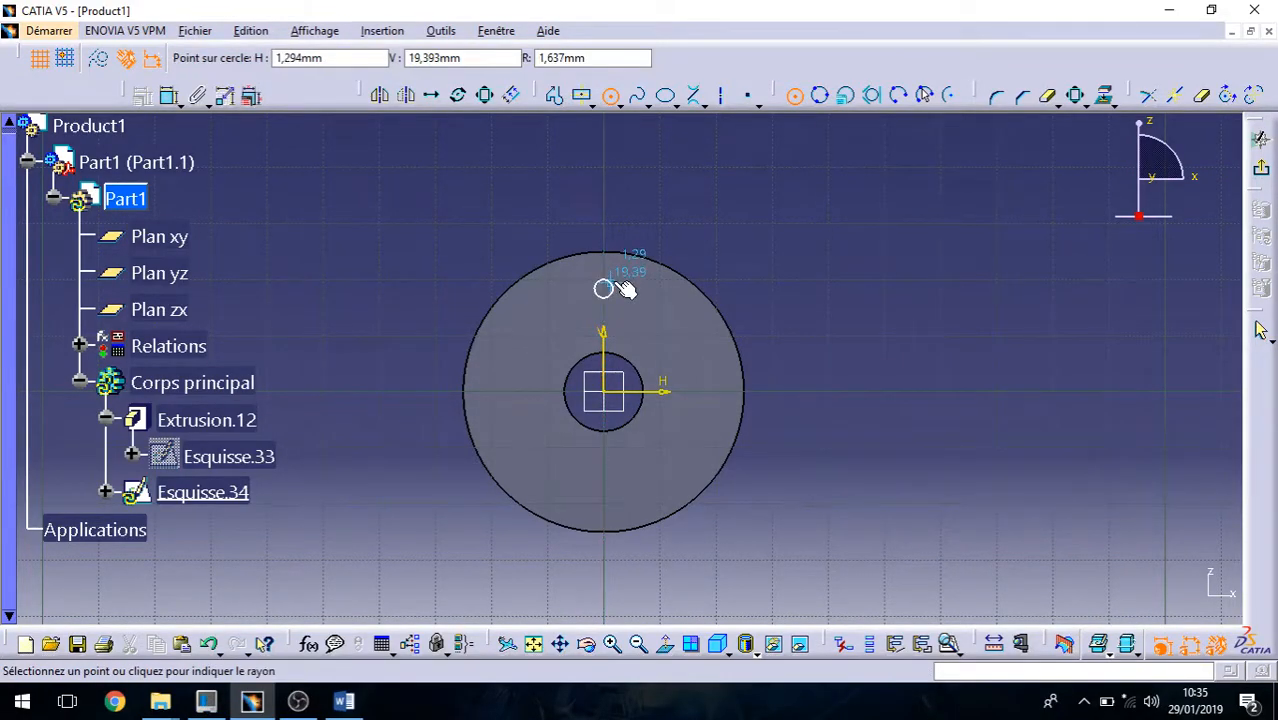
pyautogui.click(617, 287)
# Dimension the small circle's diameter and set it to 5 mm.
pyautogui.click(168, 95)
pyautogui.click(611, 279)
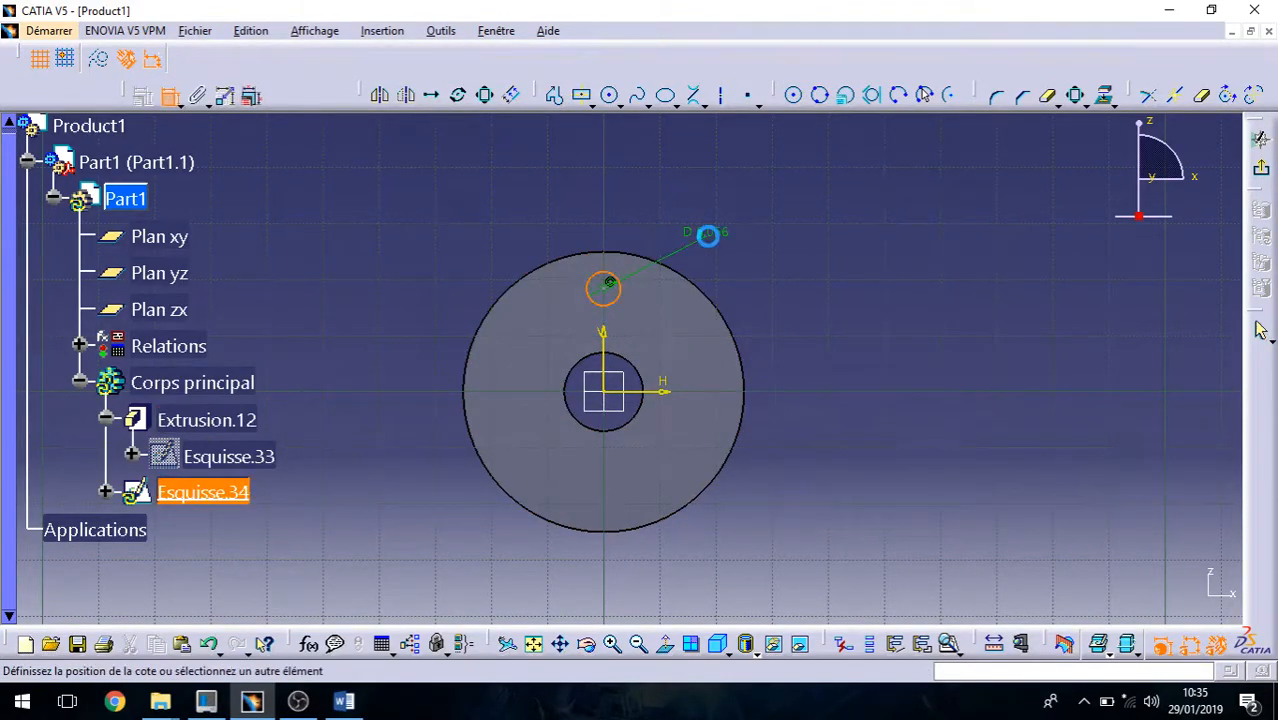
pyautogui.click(720, 240)
pyautogui.doubleClick(709, 234)
pyautogui.write('5')
pyautogui.press('Return')
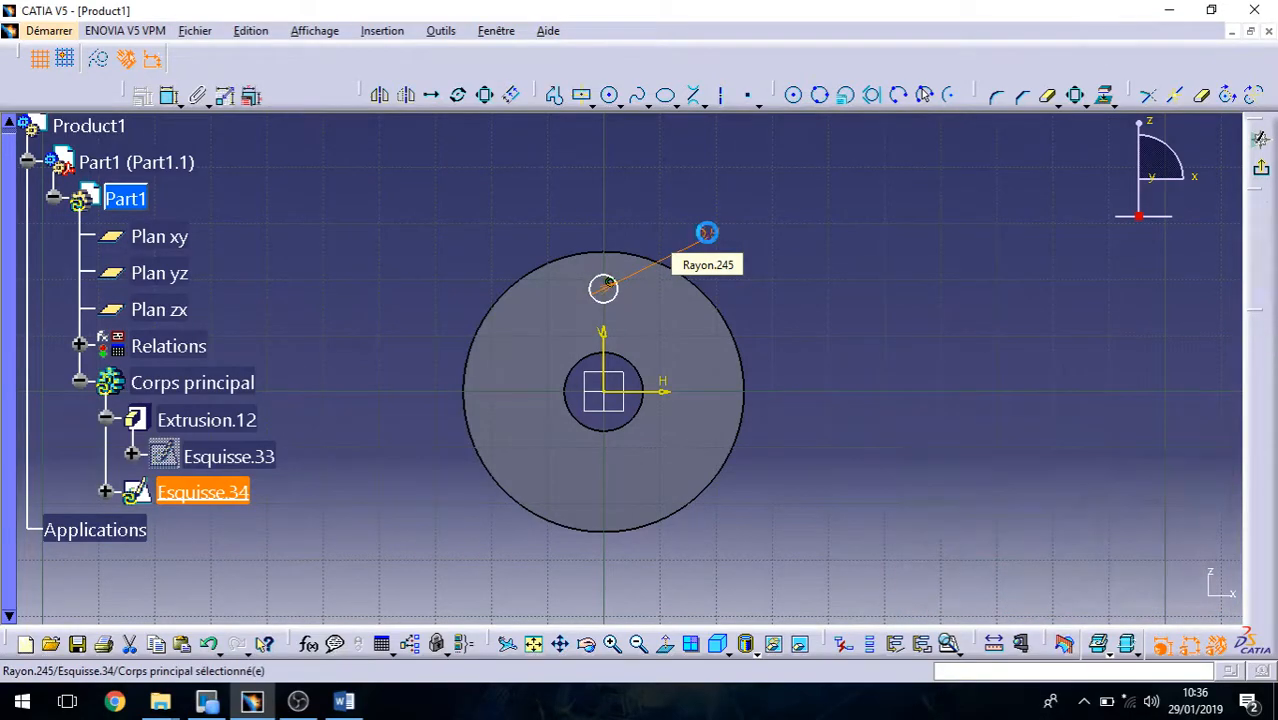
# Dimension the vertical distance from the horizontal axis to the new small circle and set it to 19 mm.
pyautogui.click(168, 95)
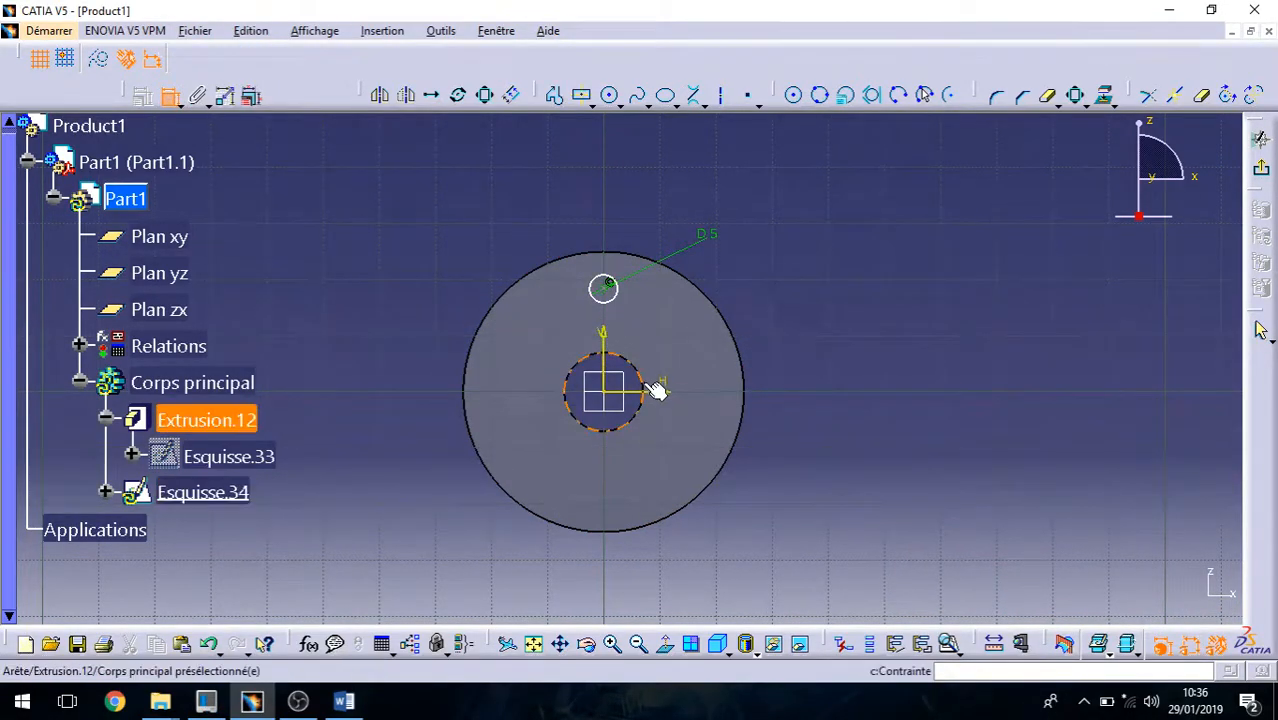
pyautogui.click(610, 288)
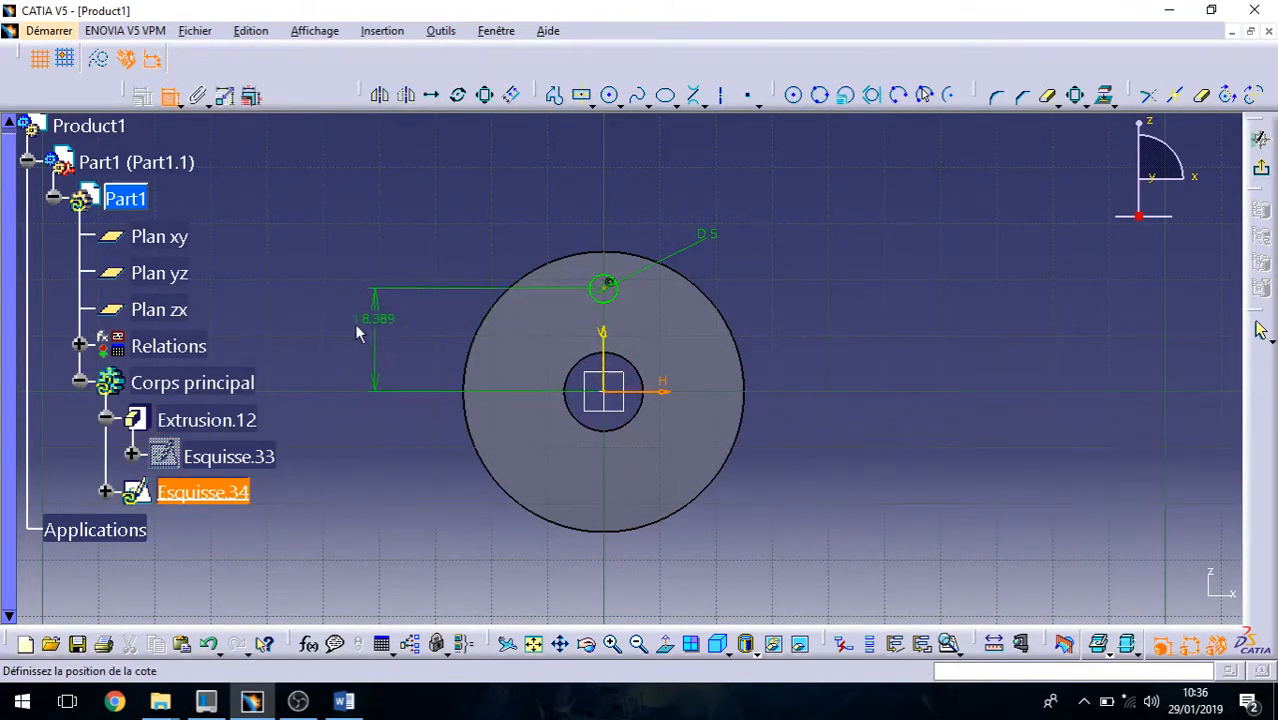
pyautogui.doubleClick(357, 325)
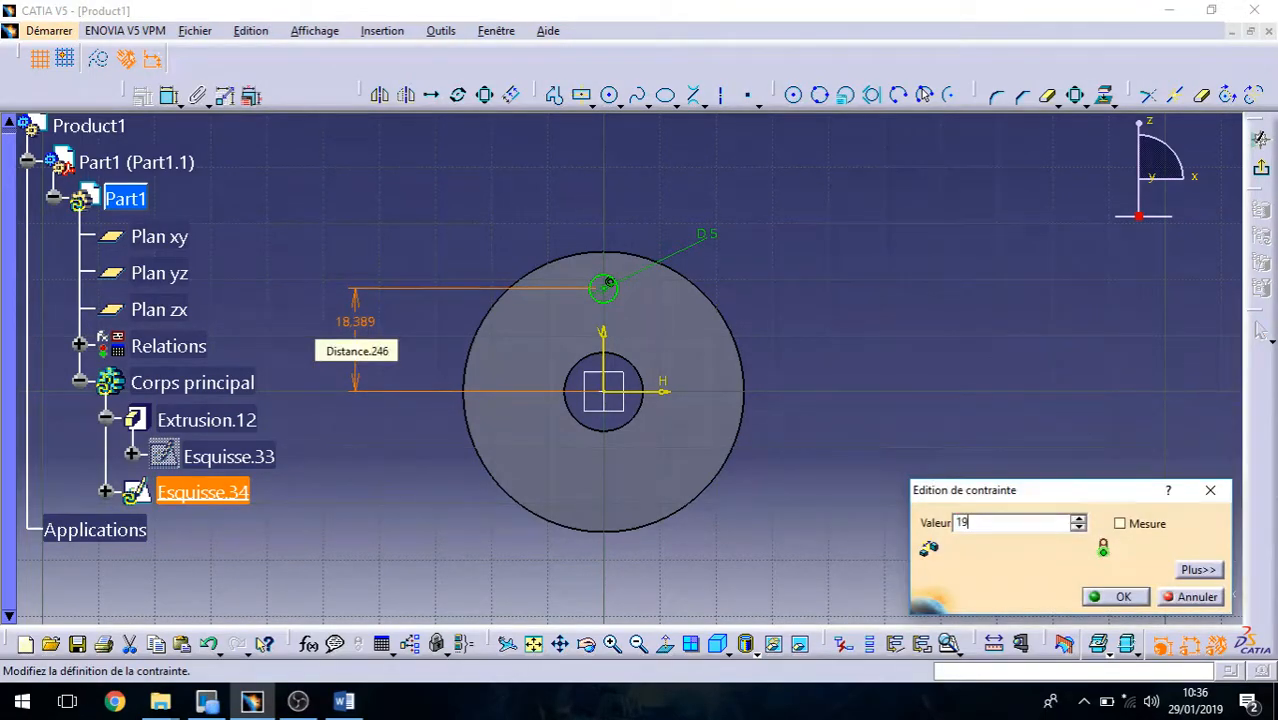
pyautogui.press('Return')
# Exit the sketch and cut the small circle through the disc as a pocket 6 mm deep.
pyautogui.click(1262, 167)
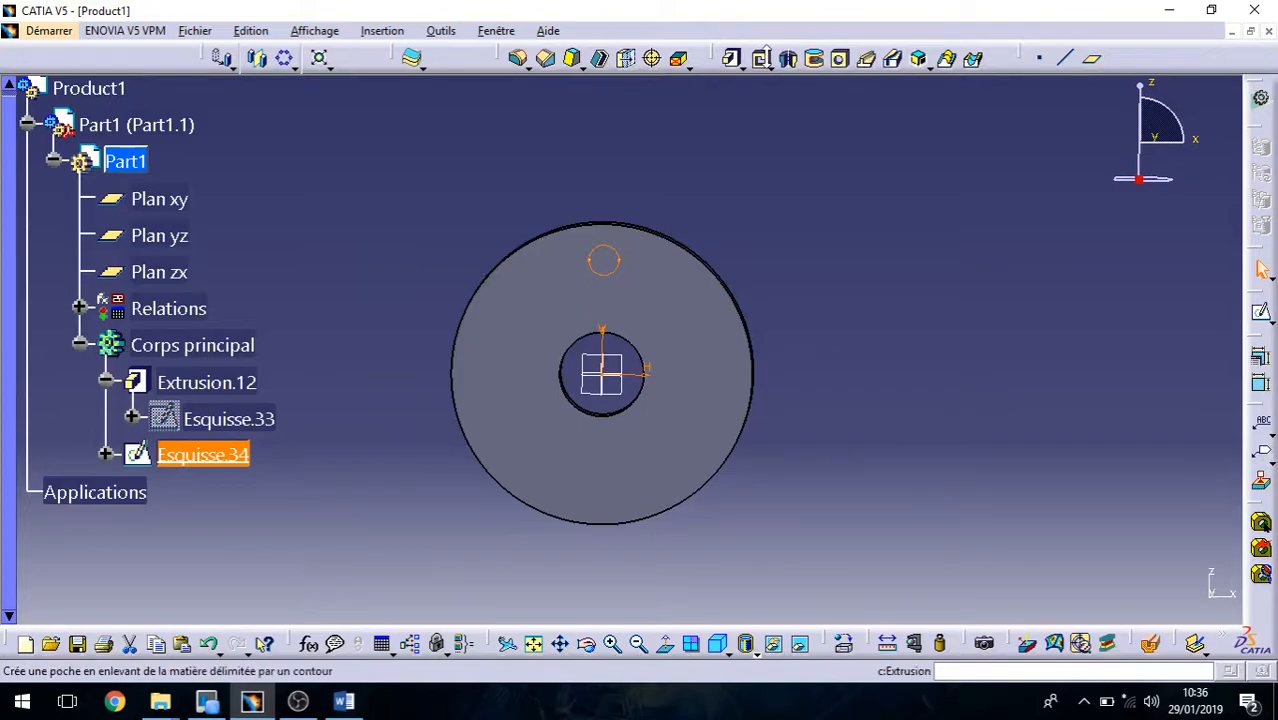
pyautogui.click(760, 58)
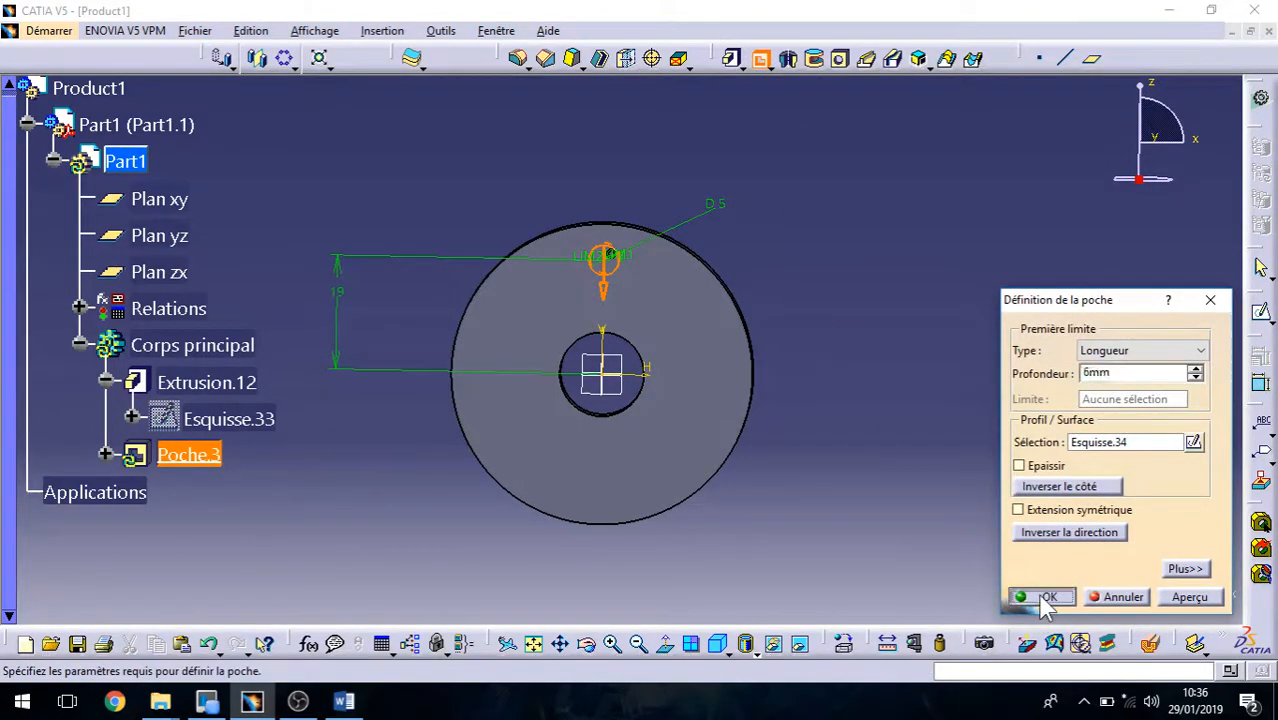
pyautogui.click(1044, 598)
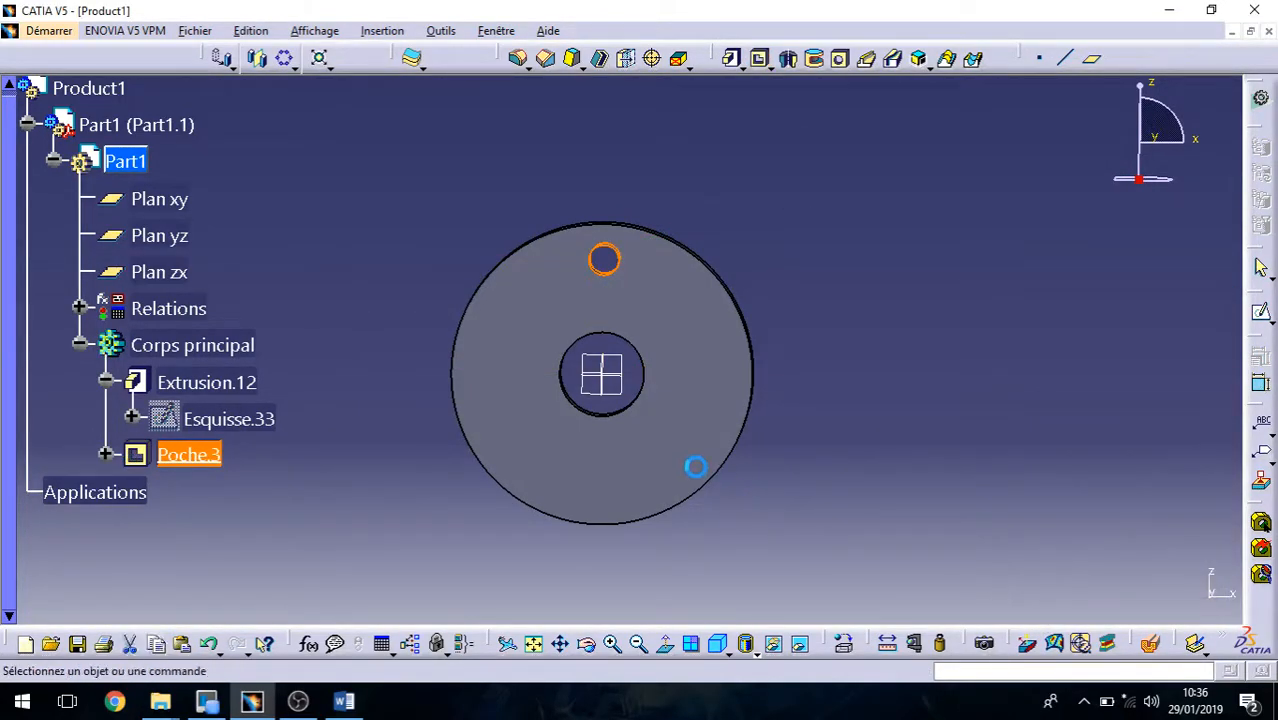
# Define and preview a circular pattern of the pocket about the bore's inner face, with 3 instances at 120deg angular spacing.
pyautogui.click(651, 58)
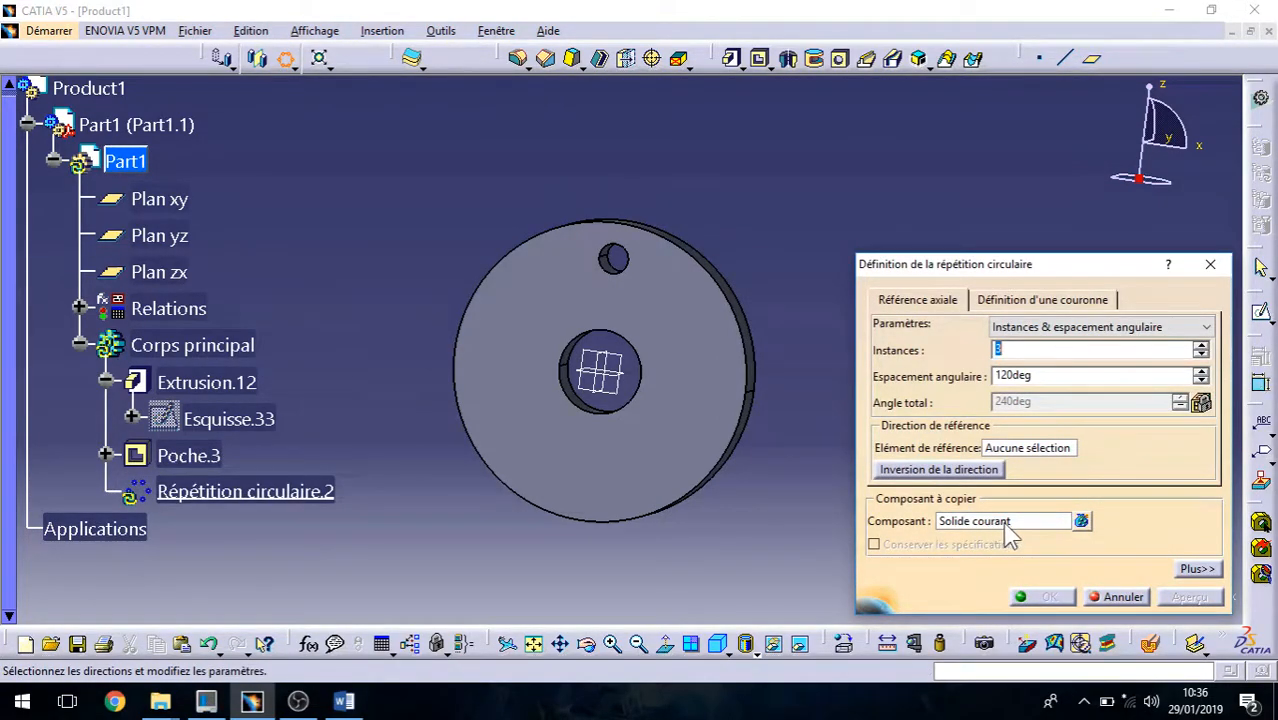
pyautogui.click(1004, 522)
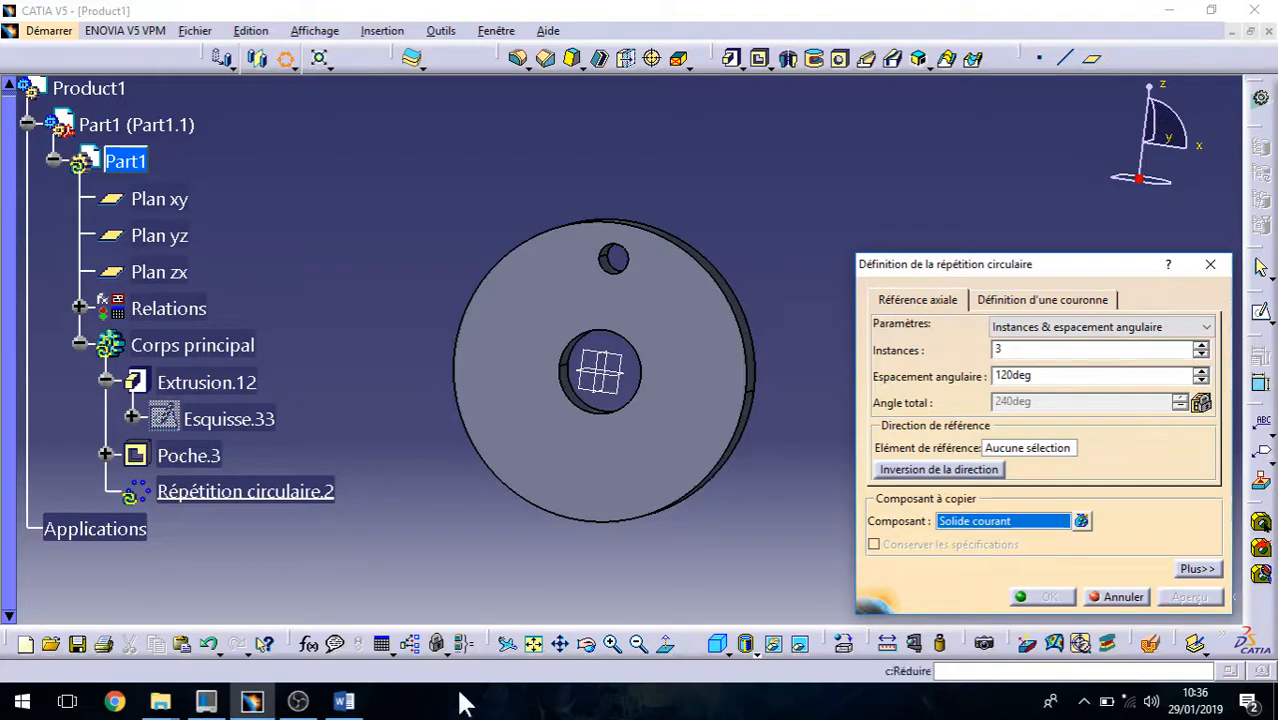
pyautogui.click(172, 455)
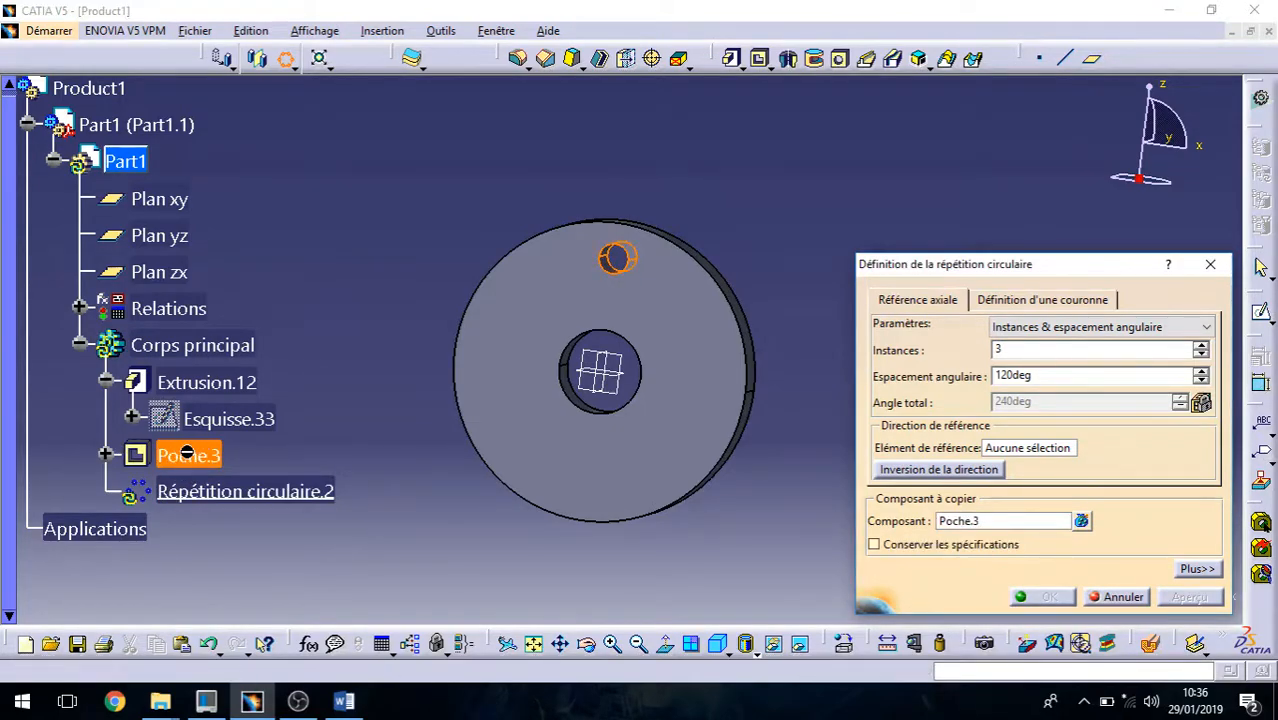
pyautogui.click(1047, 452)
pyautogui.moveTo(545, 460); pyautogui.dragTo(485, 270, button='middle')
pyautogui.click(531, 334)
pyautogui.moveTo(559, 425); pyautogui.dragTo(709, 513, button='middle')
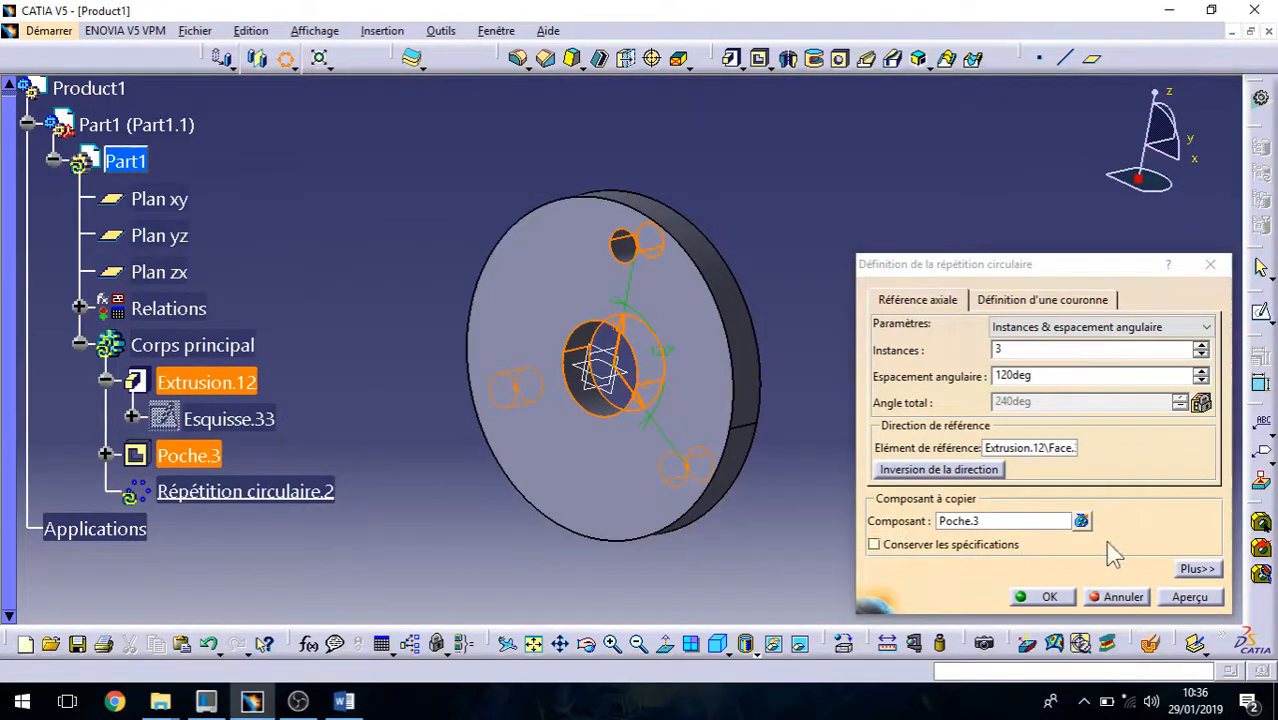
pyautogui.click(1195, 600)
pyautogui.moveTo(690, 400); pyautogui.dragTo(634, 396, button='middle')
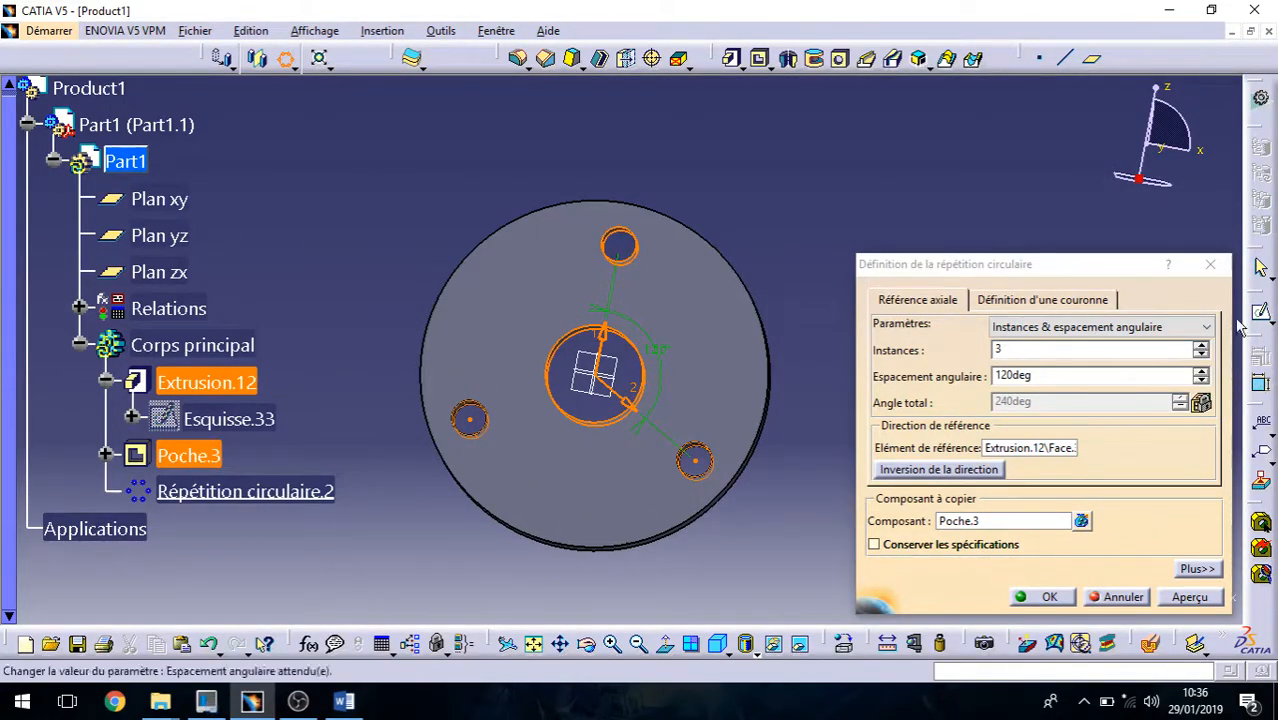
# Keep the Instances & espacement angulaire parameters, try 4 instances before returning to 3, and reduce the angular spacing to 50deg.
pyautogui.click(1096, 330)
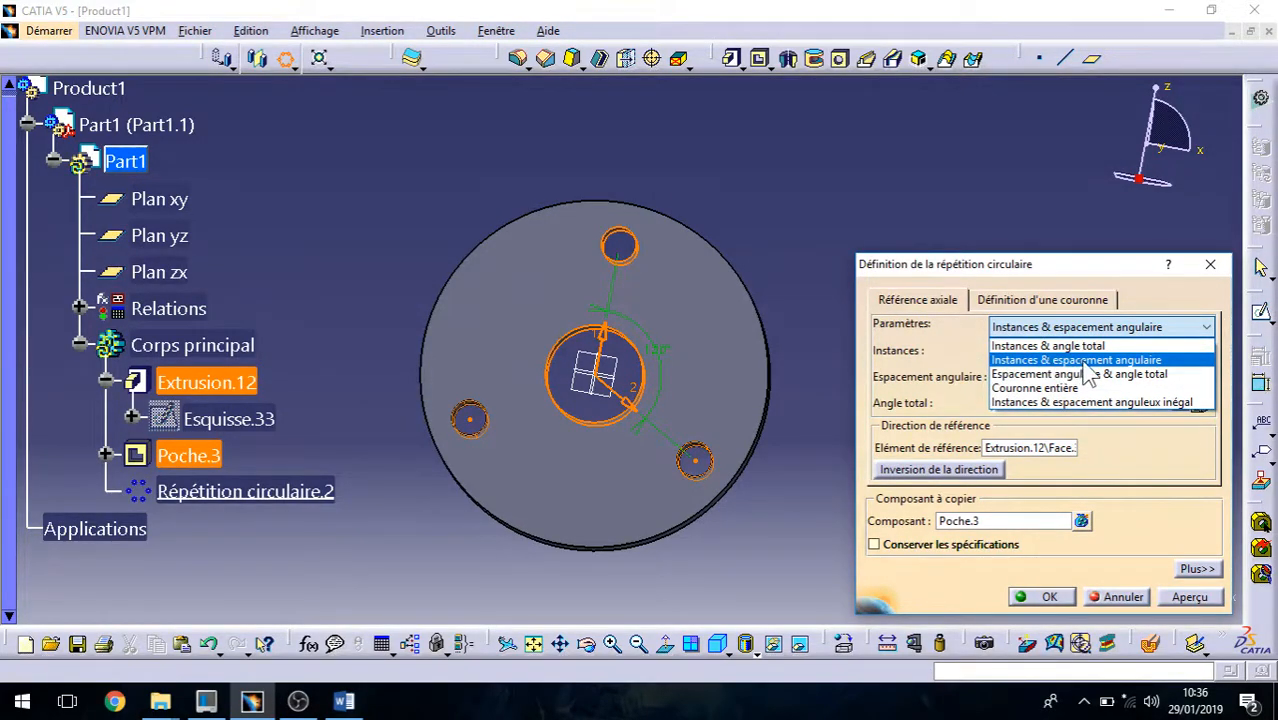
pyautogui.click(1075, 359)
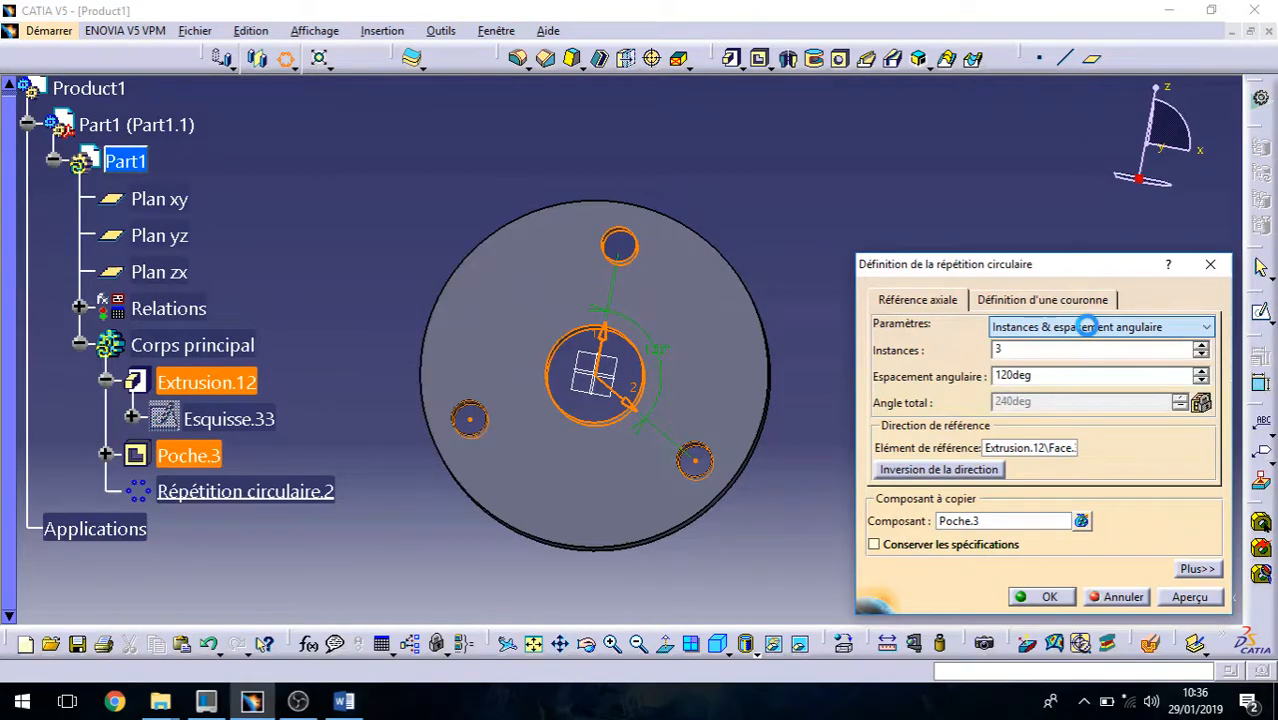
pyautogui.click(1201, 346)
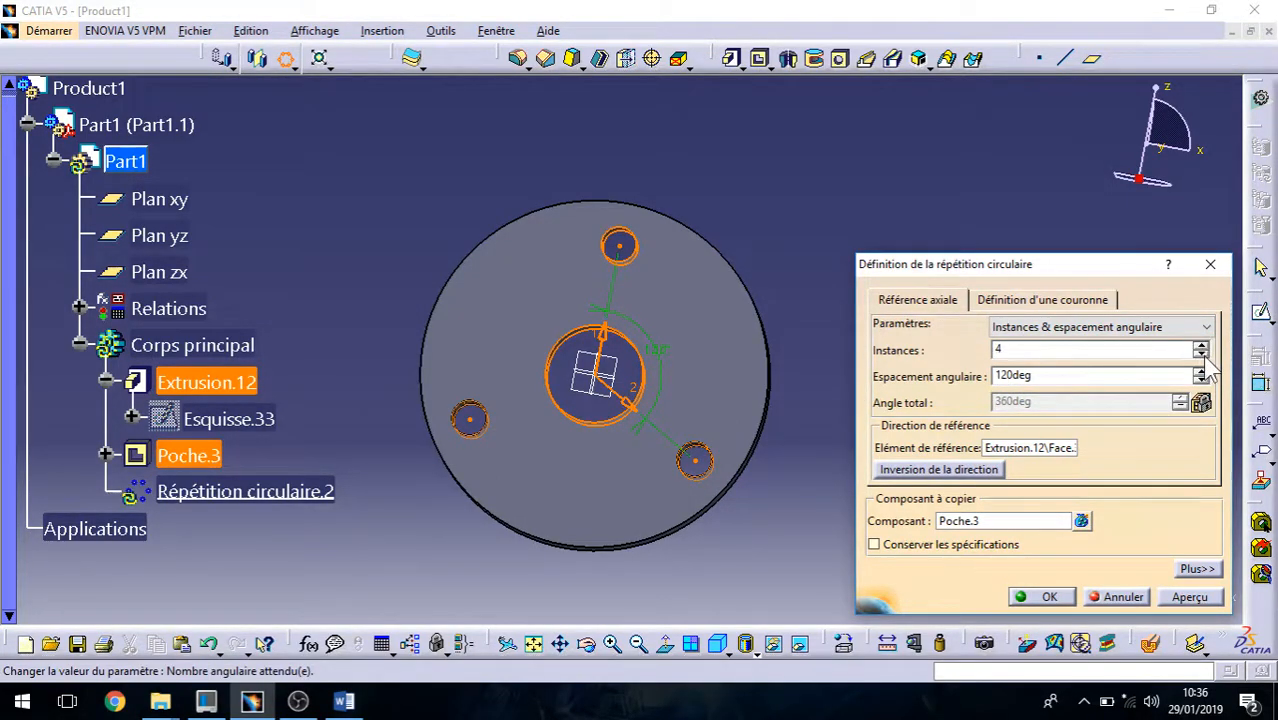
pyautogui.click(1201, 355)
pyautogui.moveTo(1200, 380); pyautogui.dragTo(1200, 386)
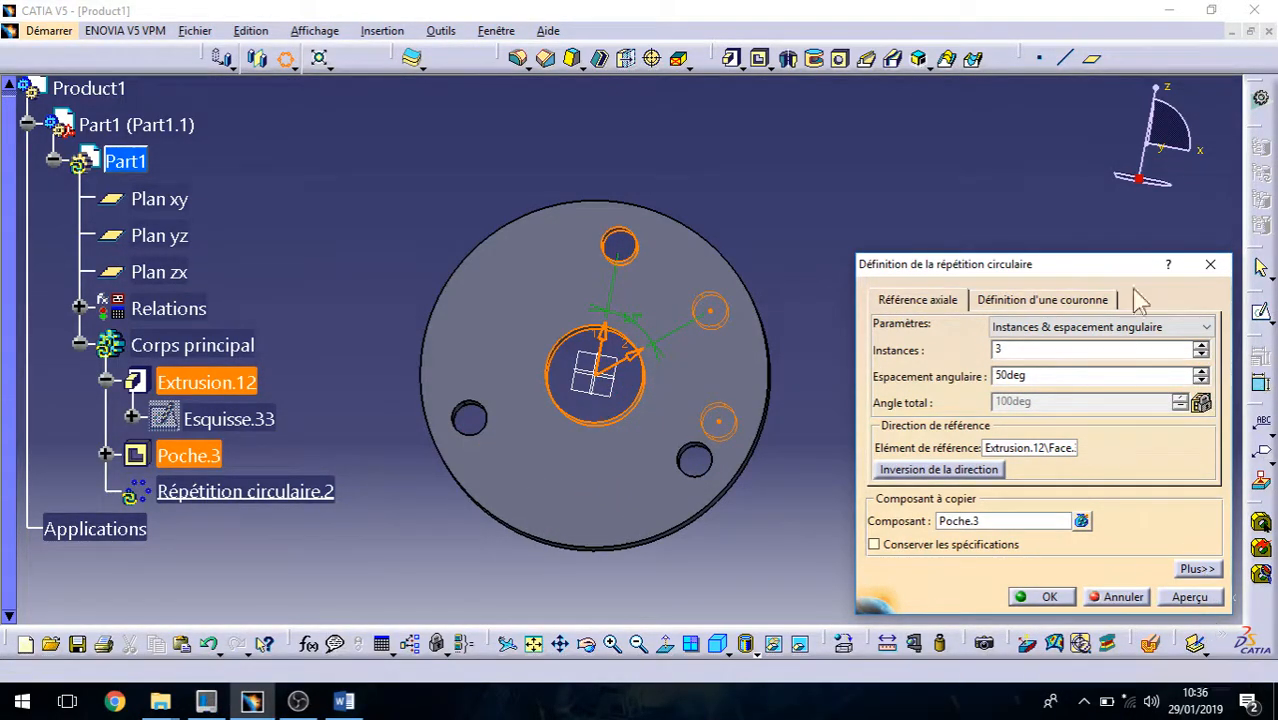
# Try the Espacement angulaire & angle total parameters with an angular spacing of 100deg and a total angle of 300deg.
pyautogui.click(1205, 326)
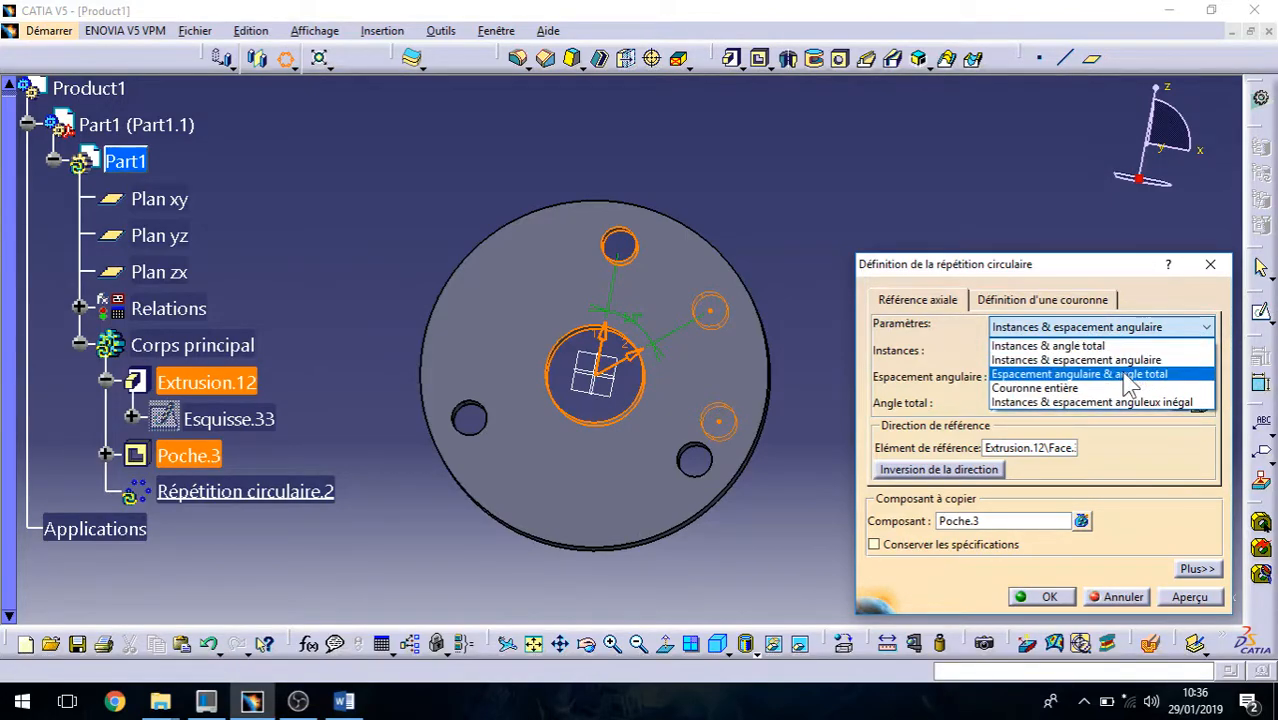
pyautogui.click(1150, 374)
pyautogui.click(1198, 370)
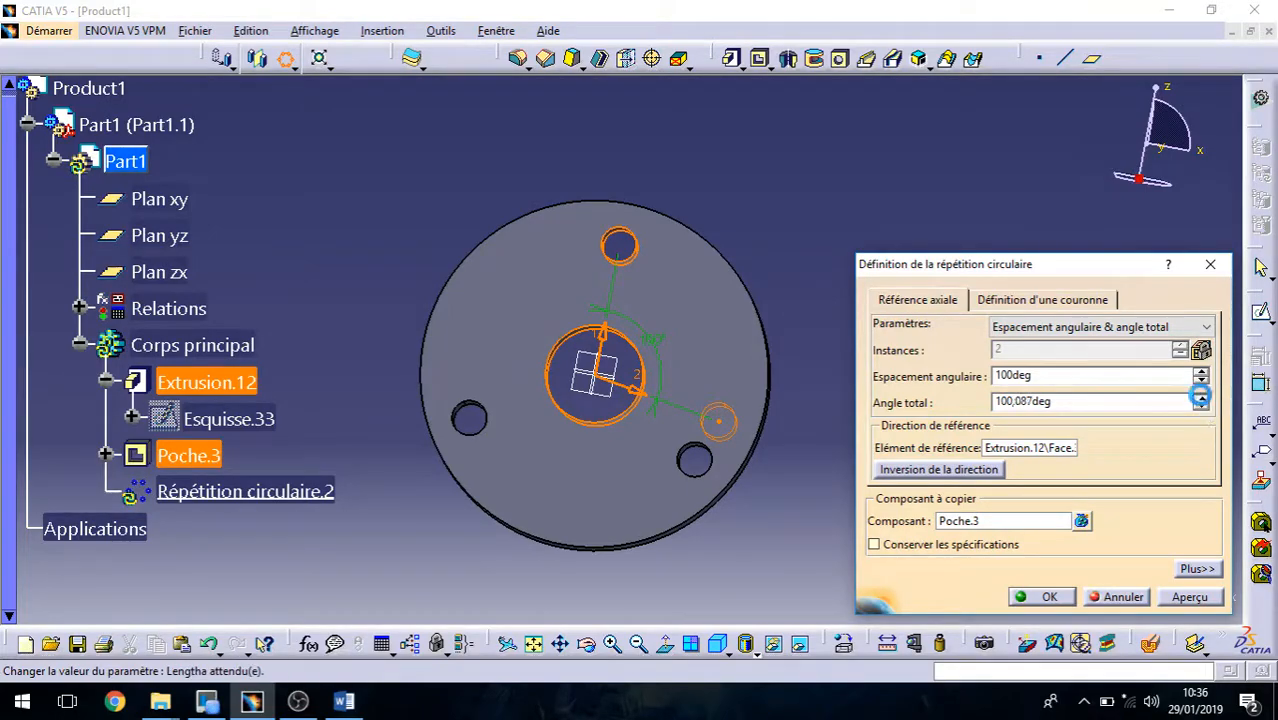
pyautogui.click(1198, 405)
pyautogui.click(1198, 405)
pyautogui.click(1198, 405)
pyautogui.click(1198, 405)
pyautogui.click(1199, 396)
pyautogui.click(1199, 396)
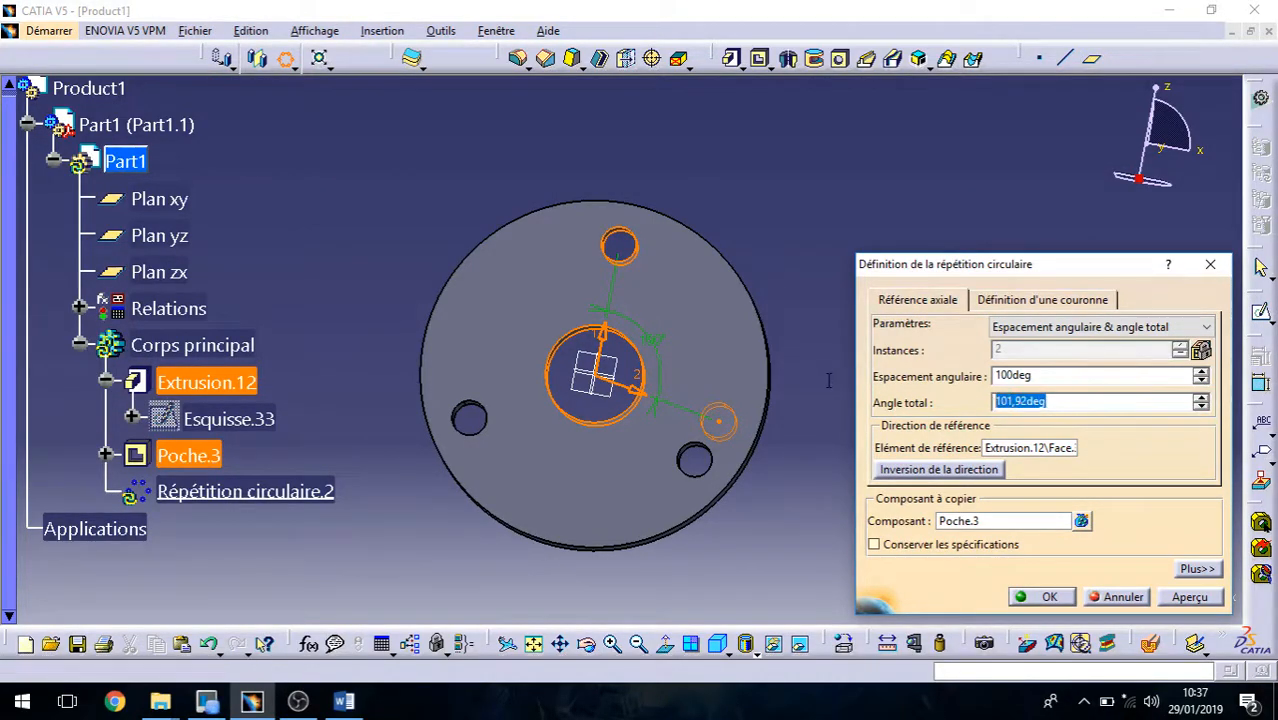
pyautogui.write('300')
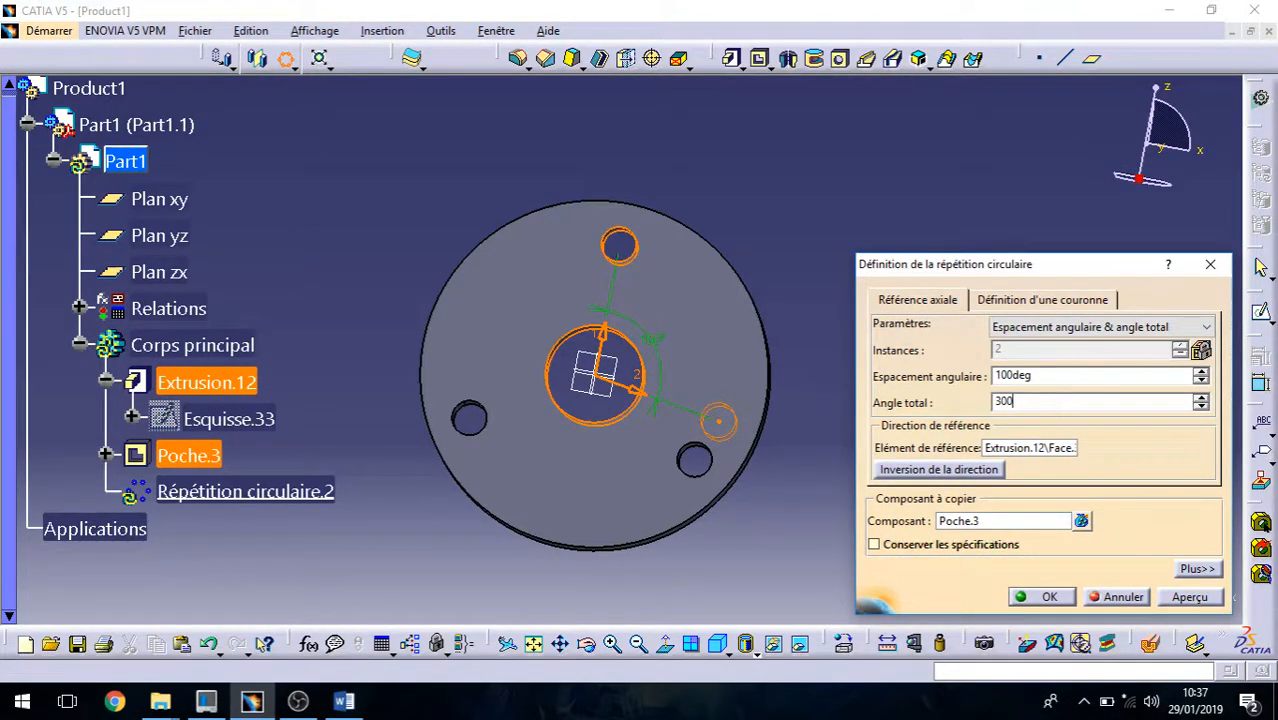
pyautogui.press('Return')
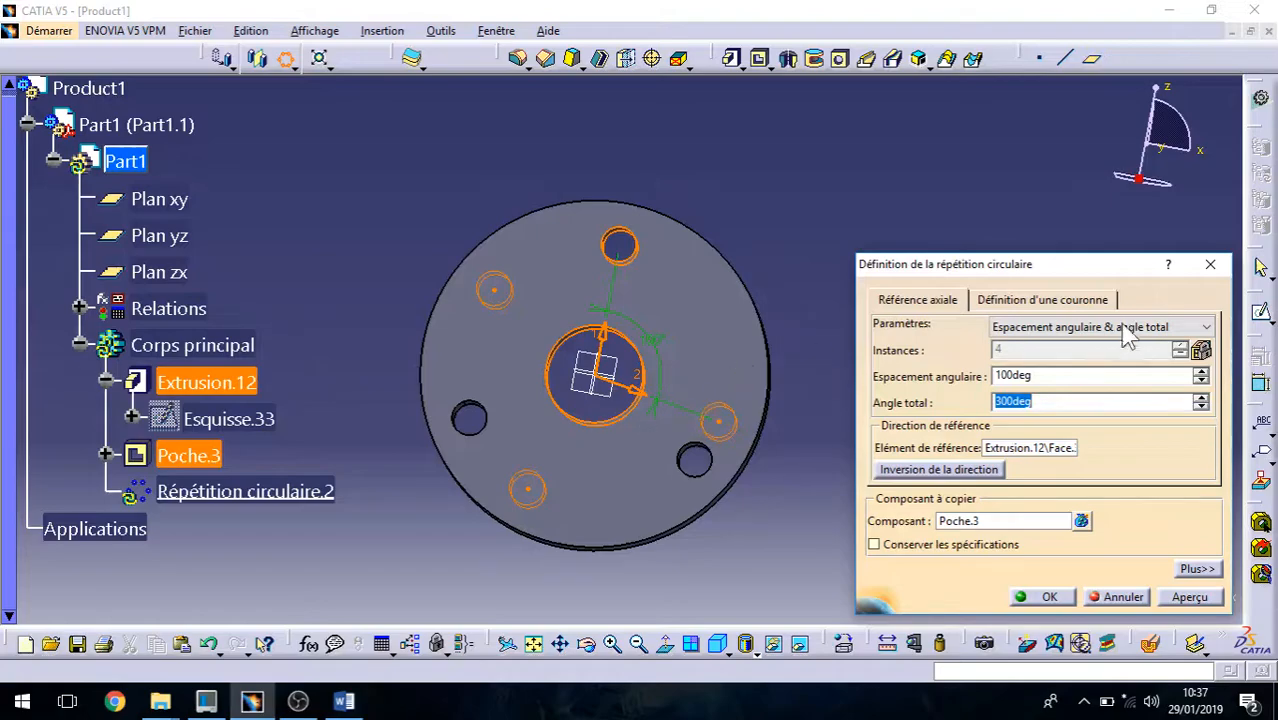
# Change the pattern parameters to Couronne entière, set 13 instances and apply the circular pattern to the disc.
pyautogui.click(1090, 327)
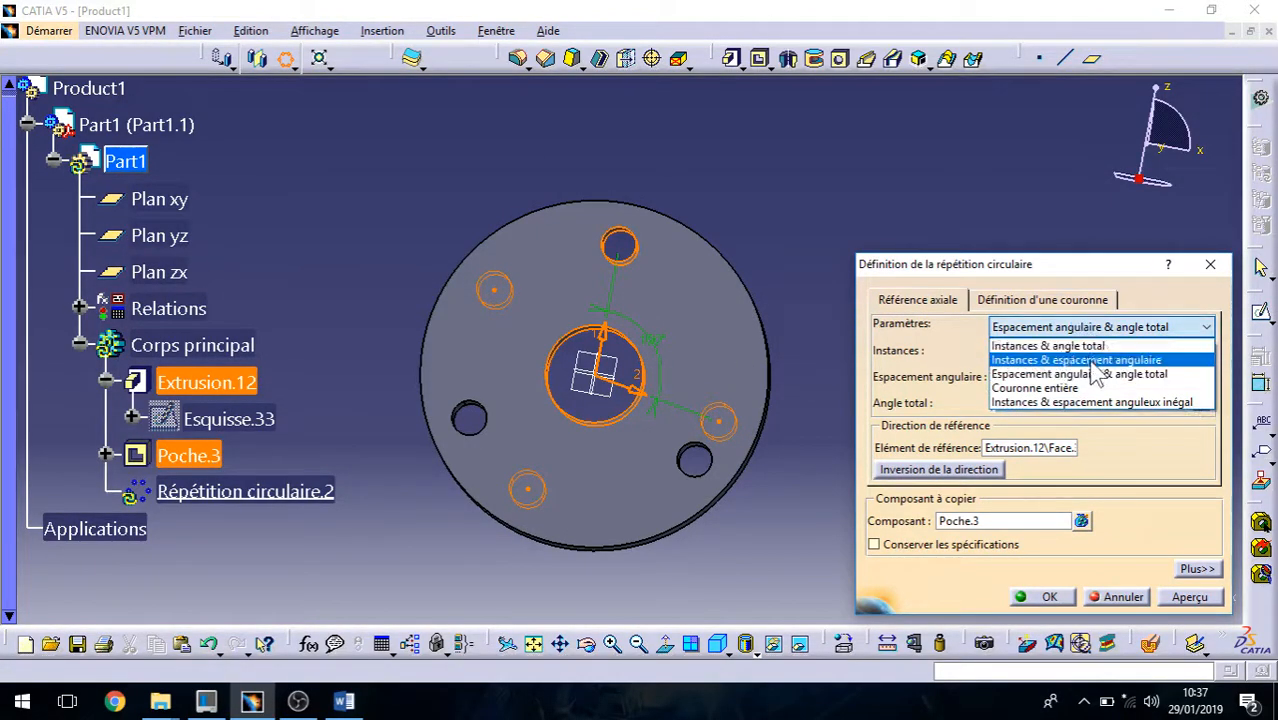
pyautogui.click(1086, 389)
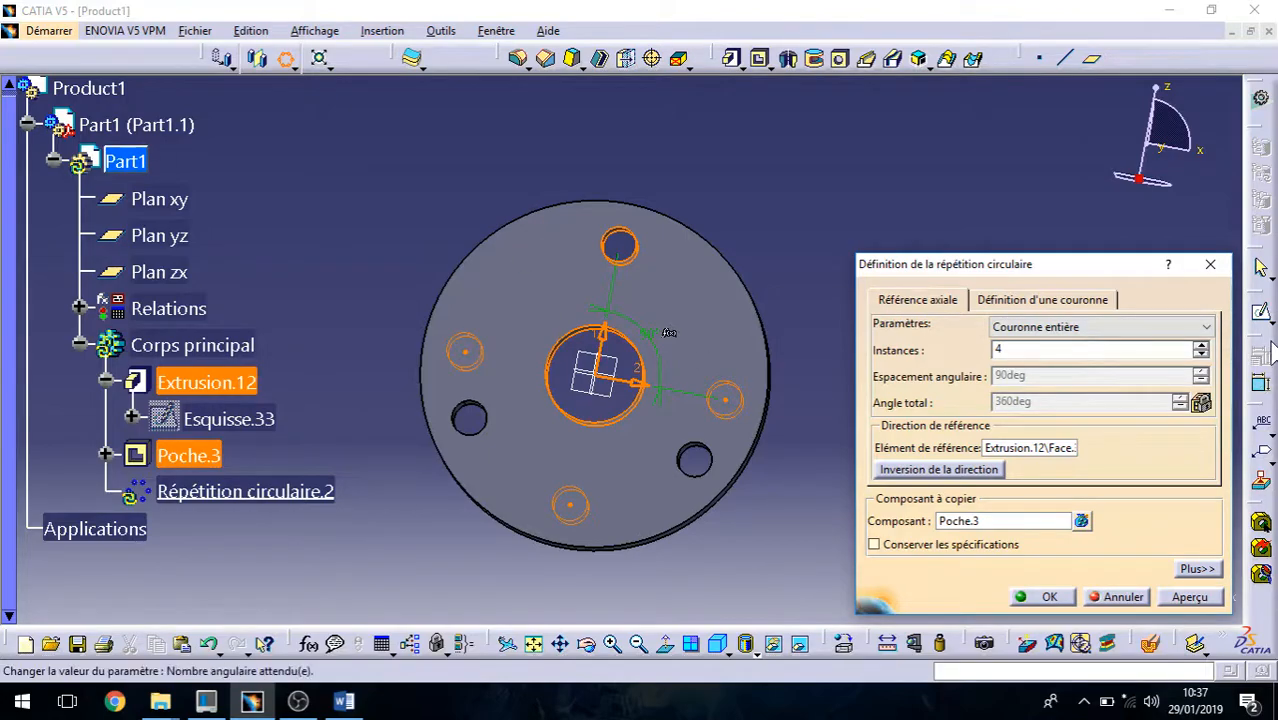
pyautogui.click(1201, 344)
pyautogui.click(1201, 344)
pyautogui.click(1201, 344)
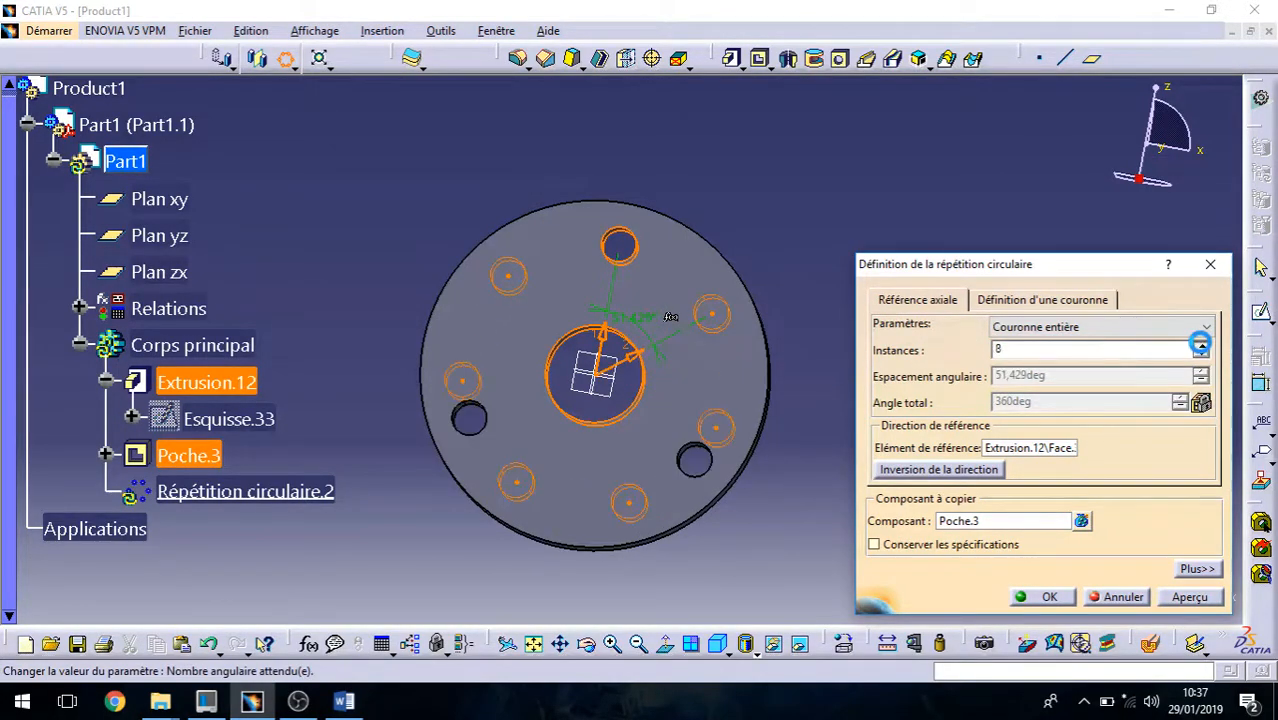
pyautogui.click(1201, 344)
pyautogui.click(1201, 344)
pyautogui.click(1201, 344)
pyautogui.click(1201, 344)
pyautogui.click(1201, 344)
pyautogui.click(1201, 344)
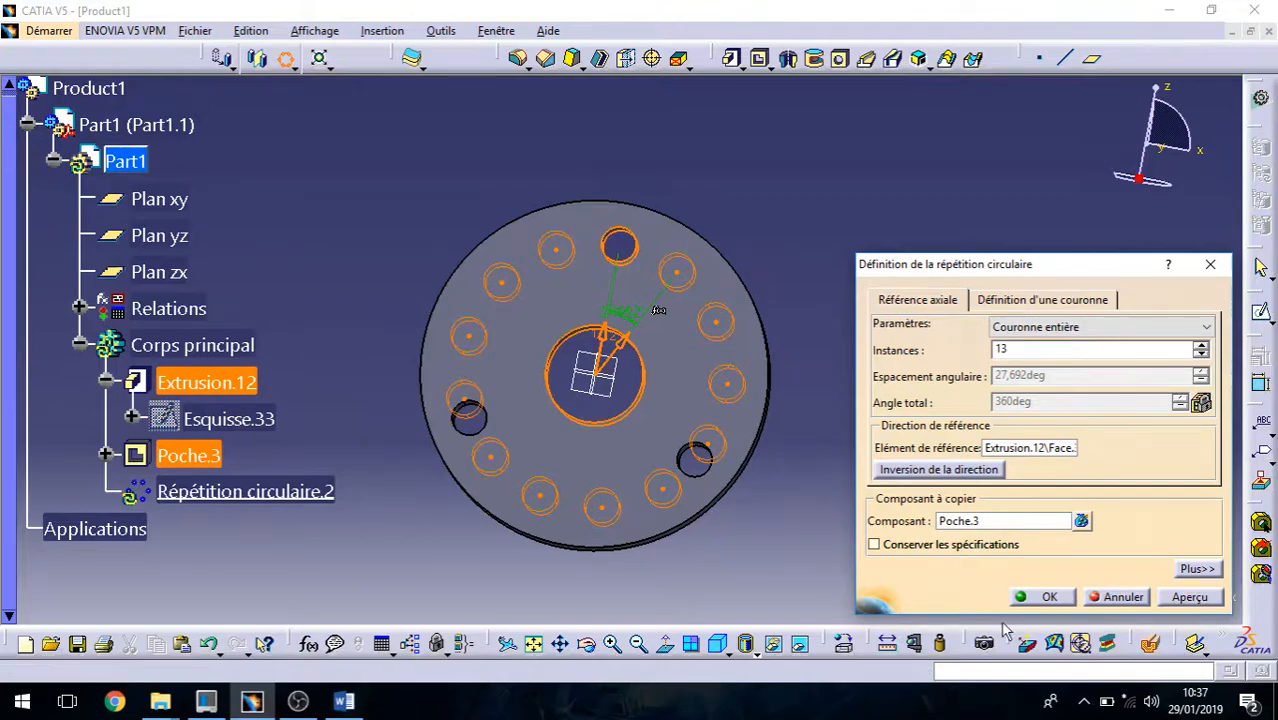
pyautogui.click(1048, 597)
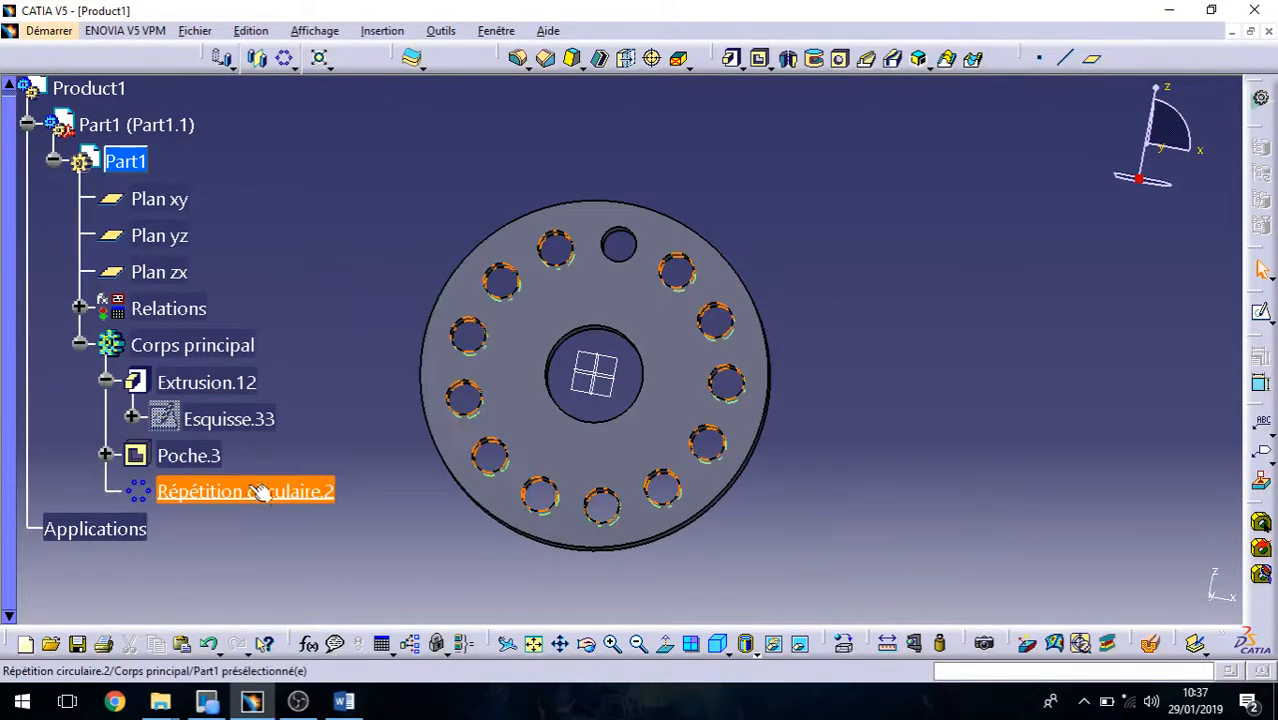
pyautogui.moveTo(770, 428); pyautogui.dragTo(842, 420, button='middle')
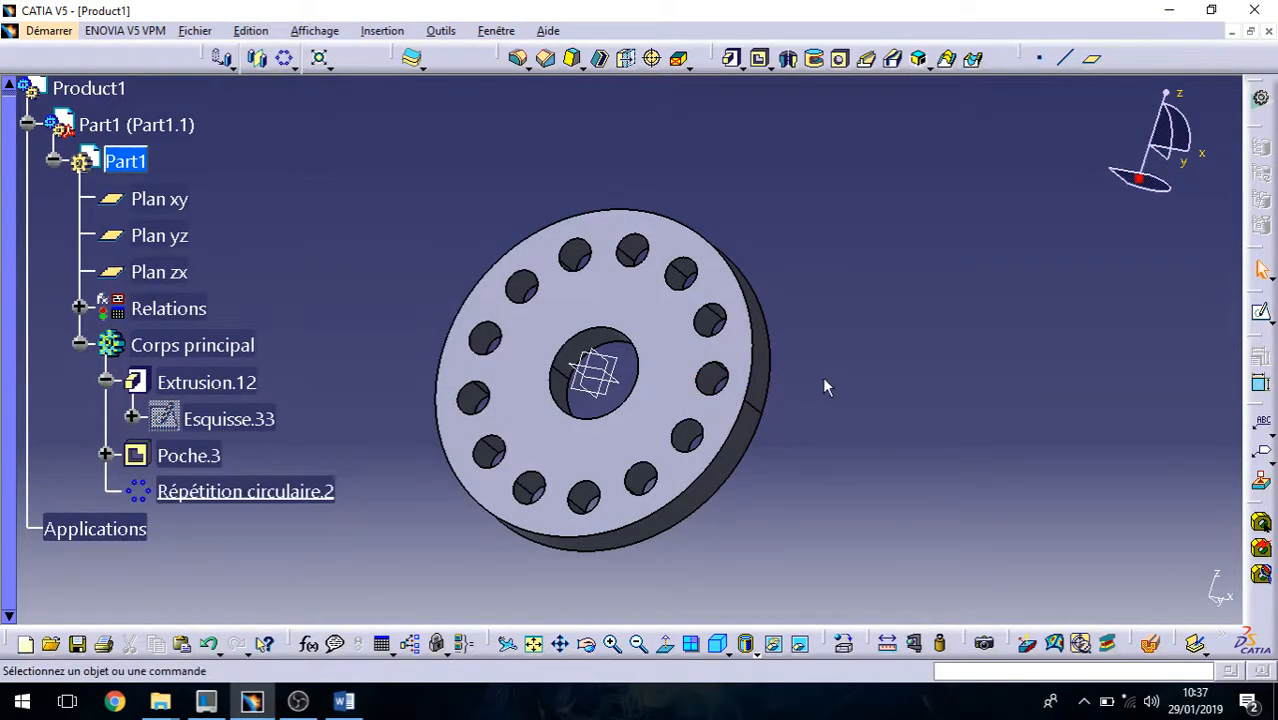